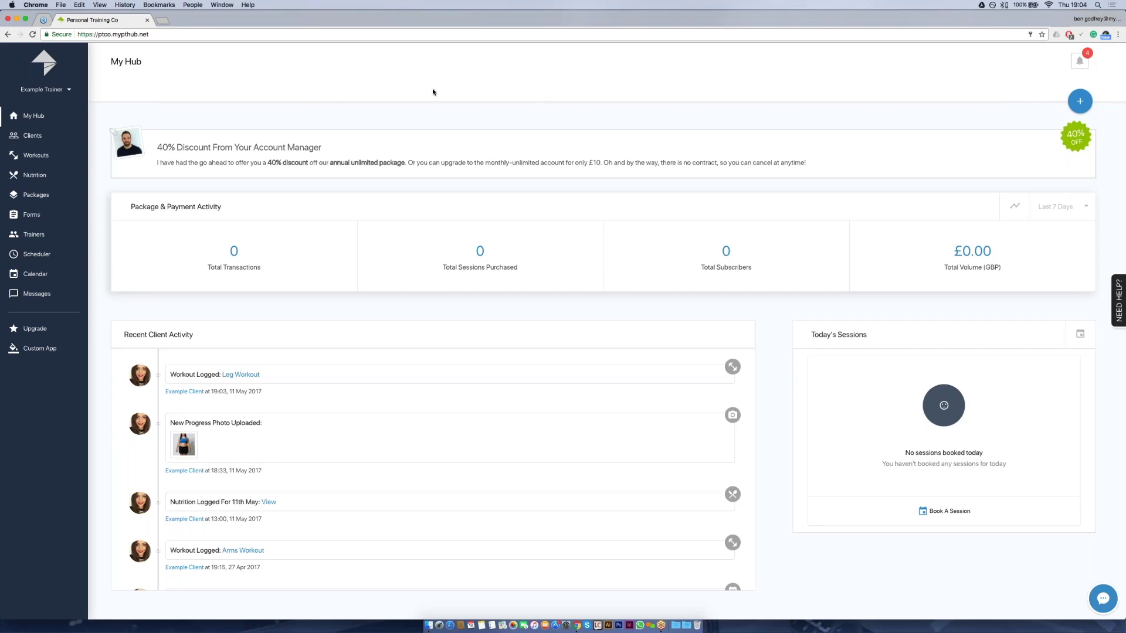
# Open the library of ready-made nutrition plans and look through the fat loss, muscle gain, maintenance and beach body plans
pyautogui.click(36, 177)
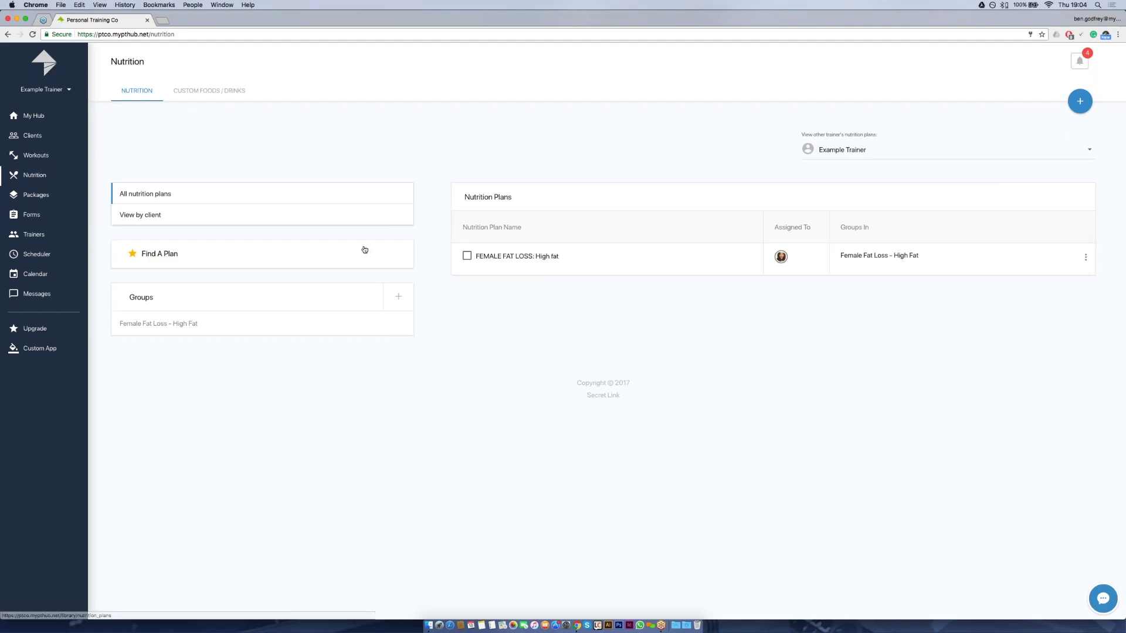
pyautogui.click(190, 256)
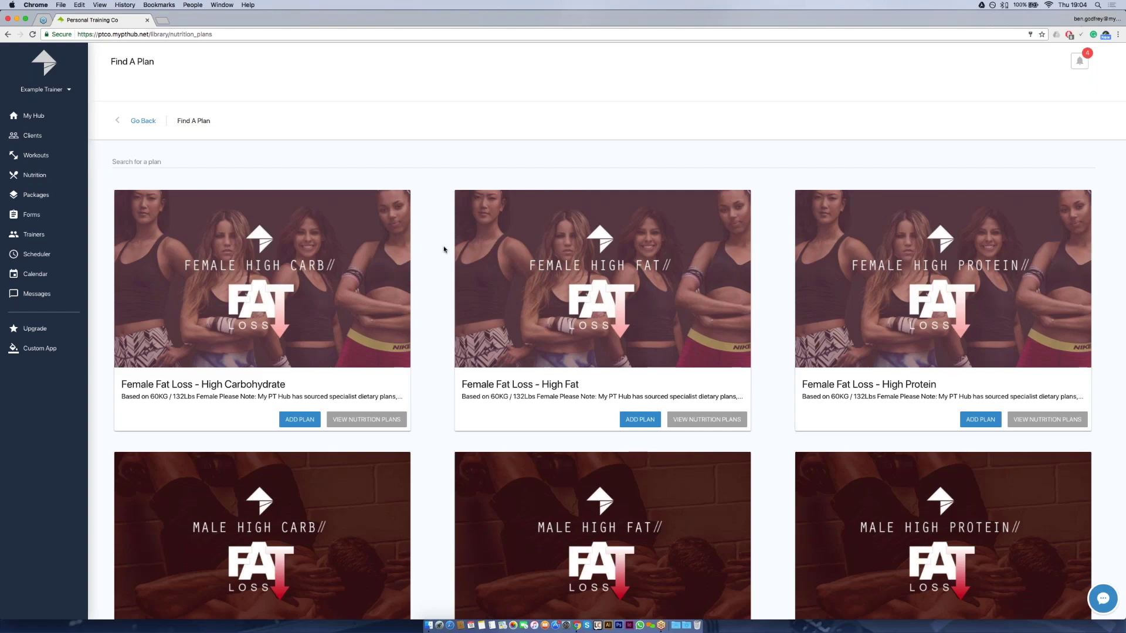
pyautogui.scroll(-1, 444, 249)
pyautogui.scroll(-3, 444, 250)
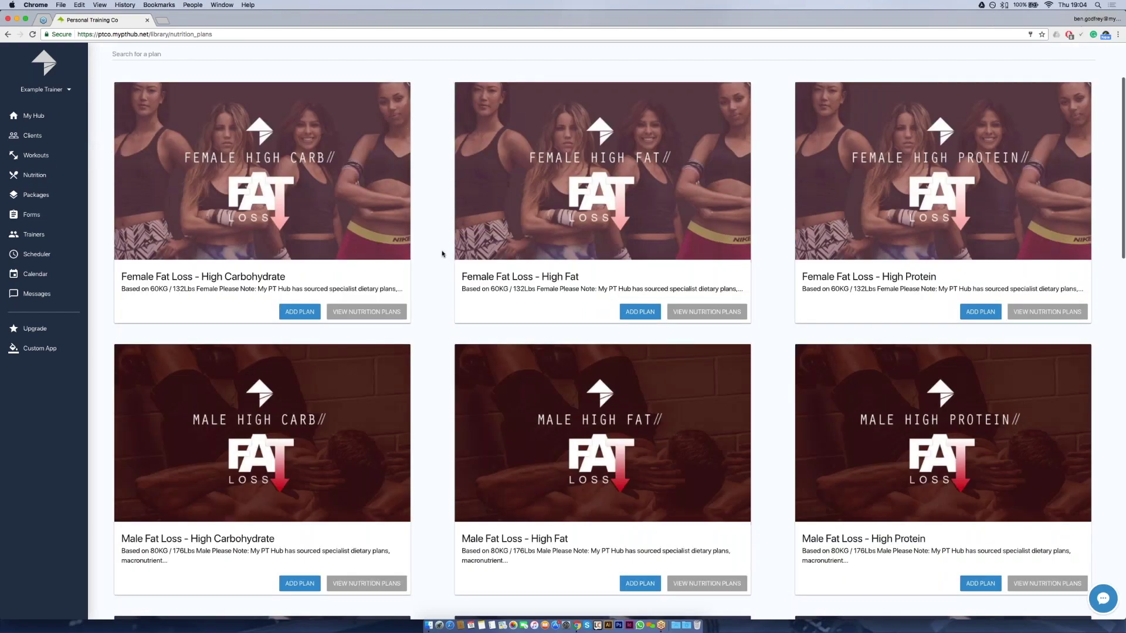
pyautogui.scroll(-3, 444, 253)
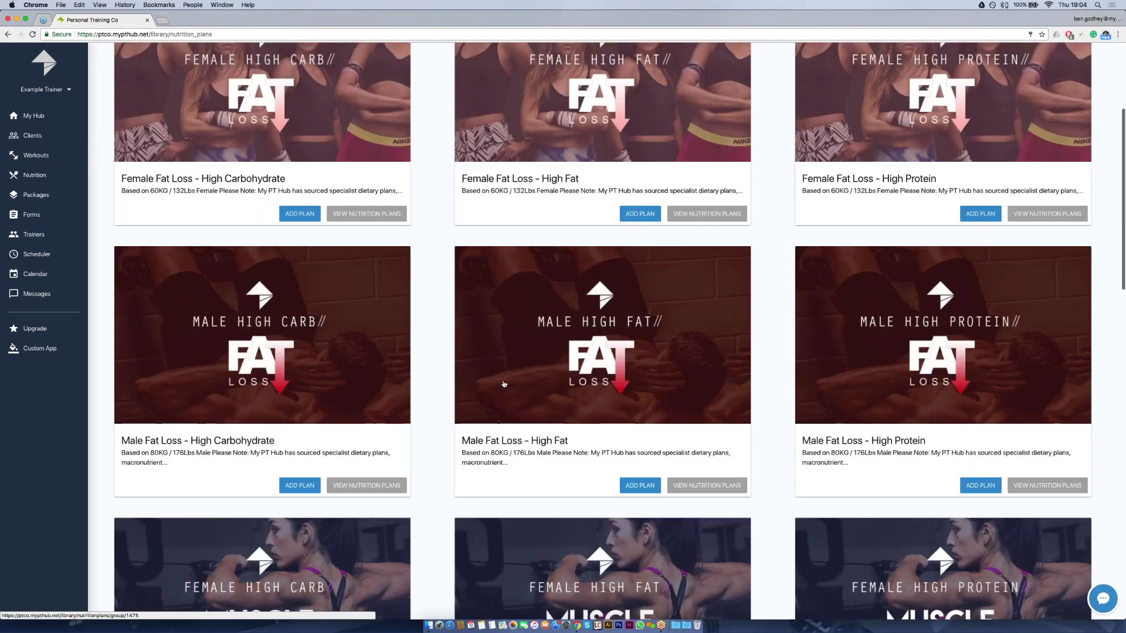
pyautogui.scroll(-8, 431, 311)
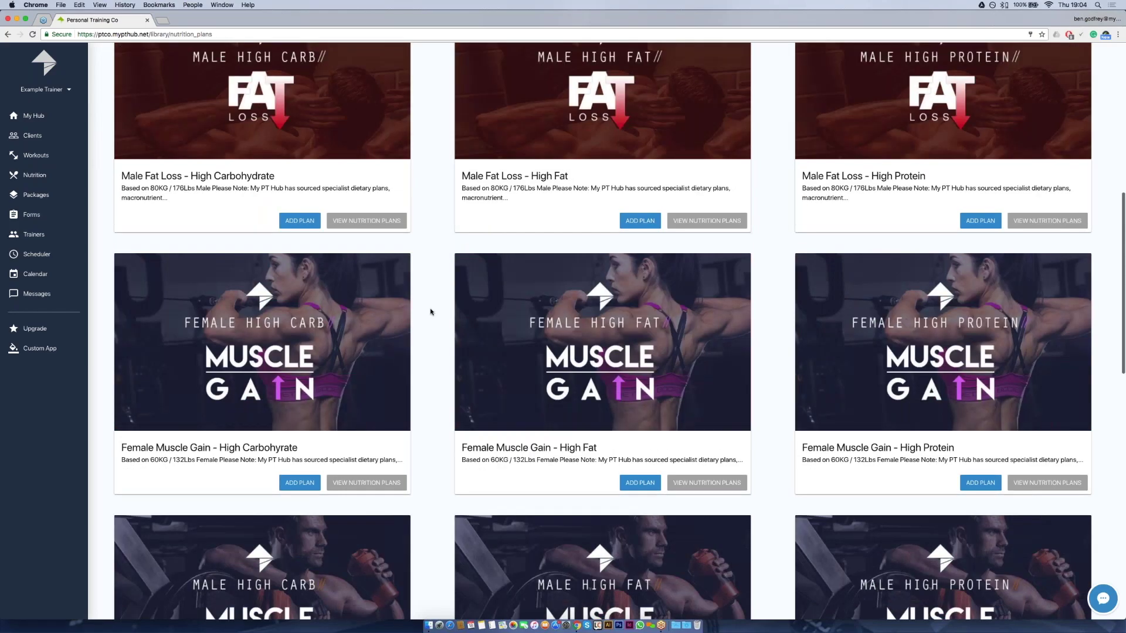
pyautogui.scroll(-6, 431, 312)
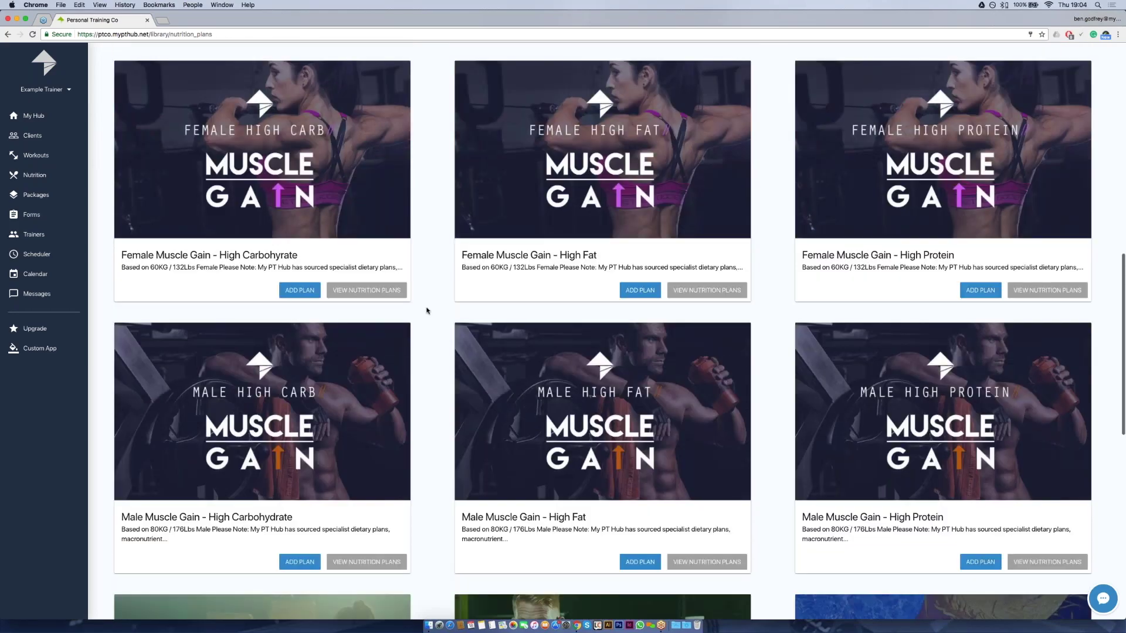
pyautogui.scroll(-5, 429, 311)
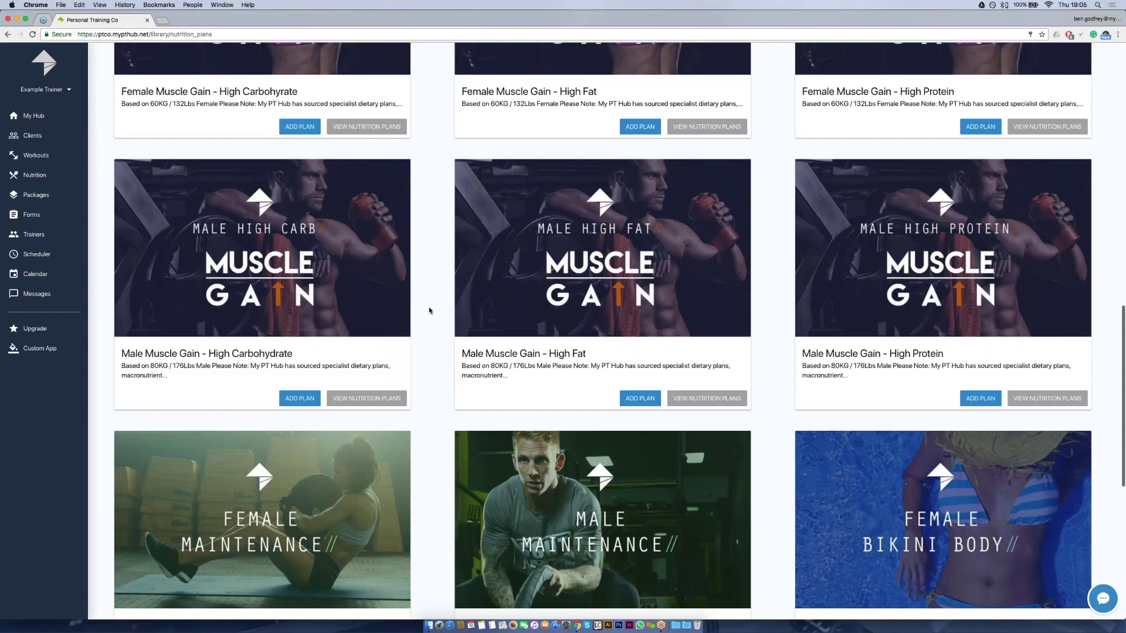
pyautogui.scroll(-7, 430, 311)
pyautogui.scroll(-1, 429, 311)
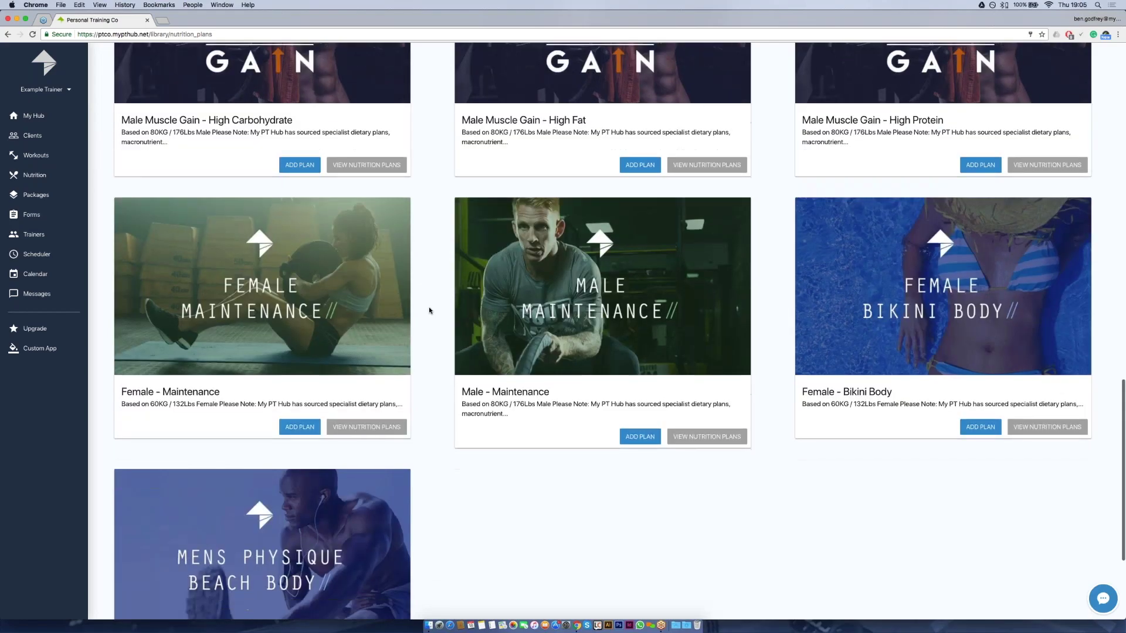
pyautogui.scroll(-1, 429, 311)
pyautogui.scroll(-2, 429, 311)
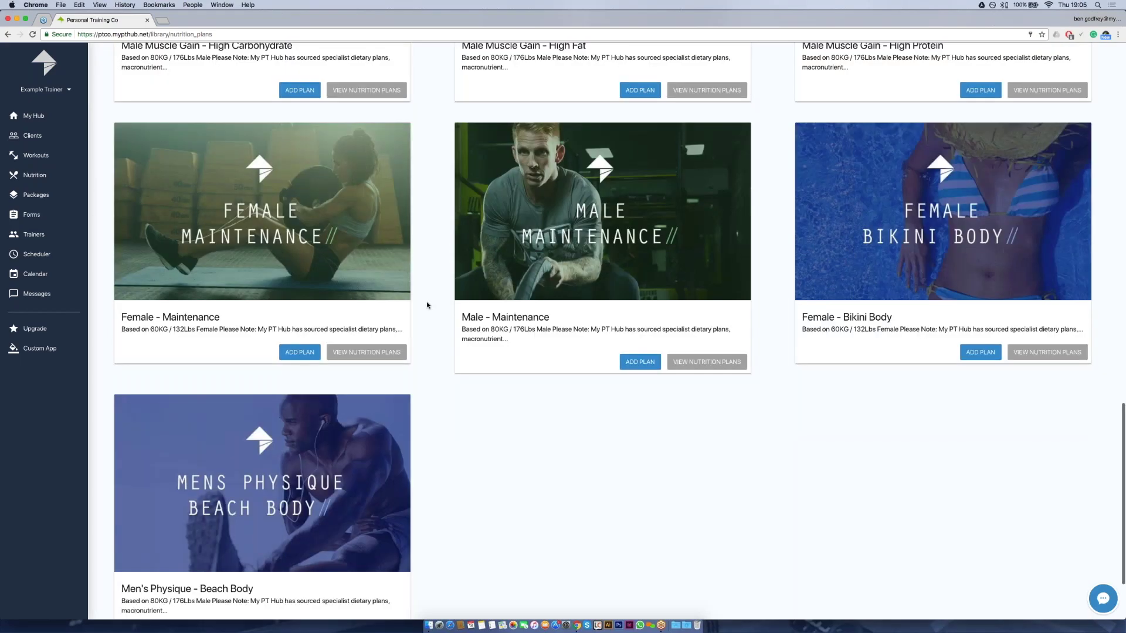
pyautogui.scroll(2, 426, 306)
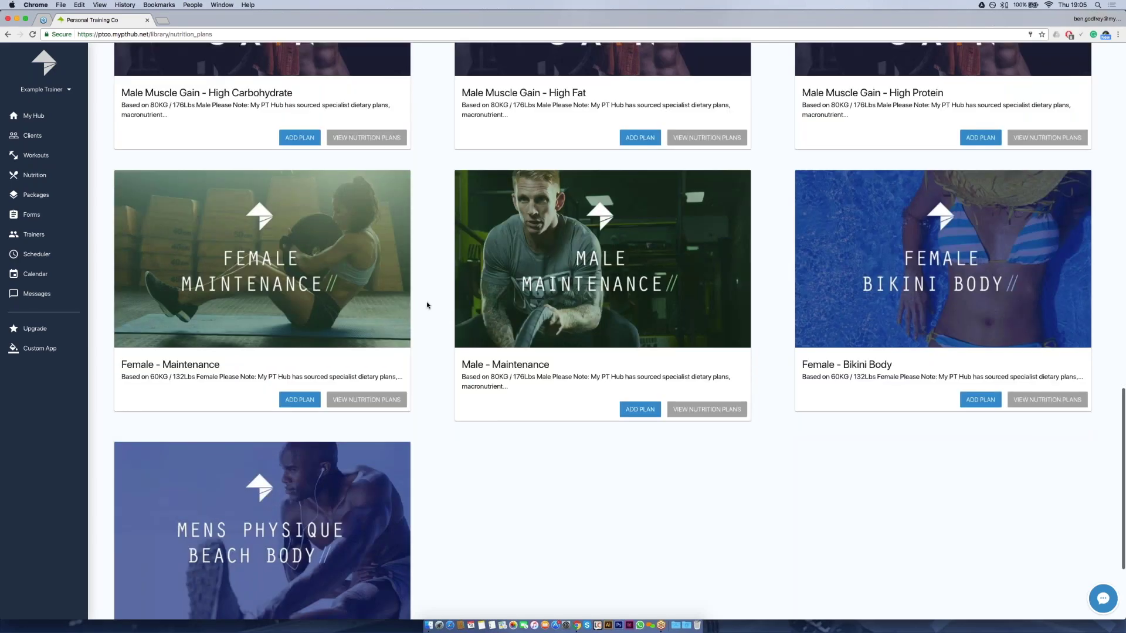
pyautogui.scroll(10, 426, 306)
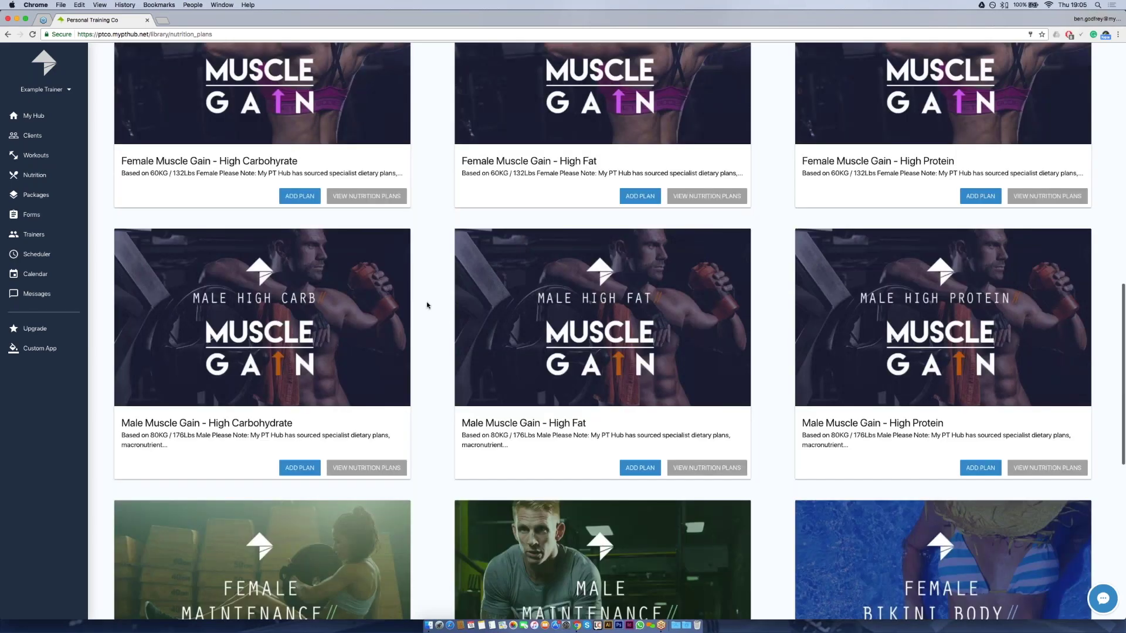
pyautogui.scroll(8, 540, 289)
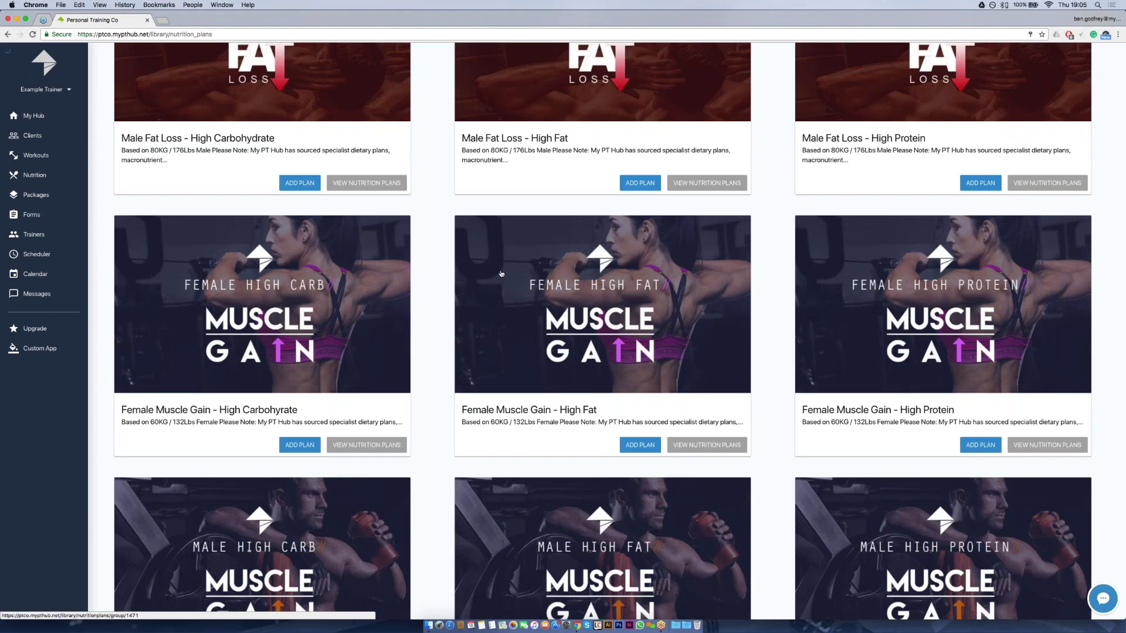
# Open the details of the Female Muscle Gain - High Fat plan from the library
pyautogui.click(540, 289)
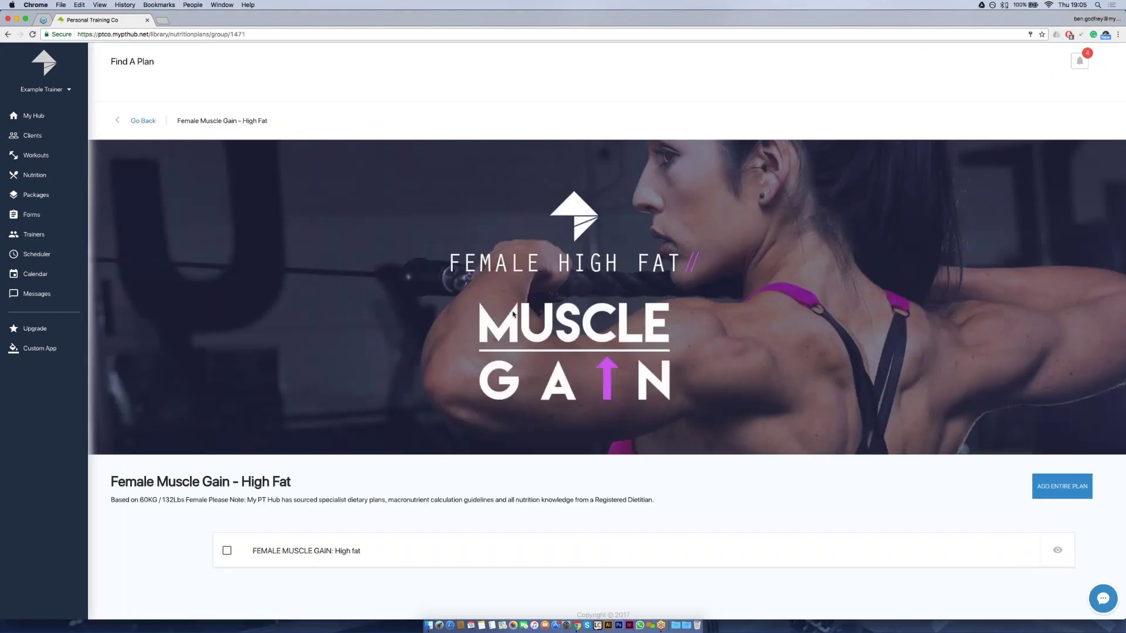
pyautogui.scroll(-1, 541, 289)
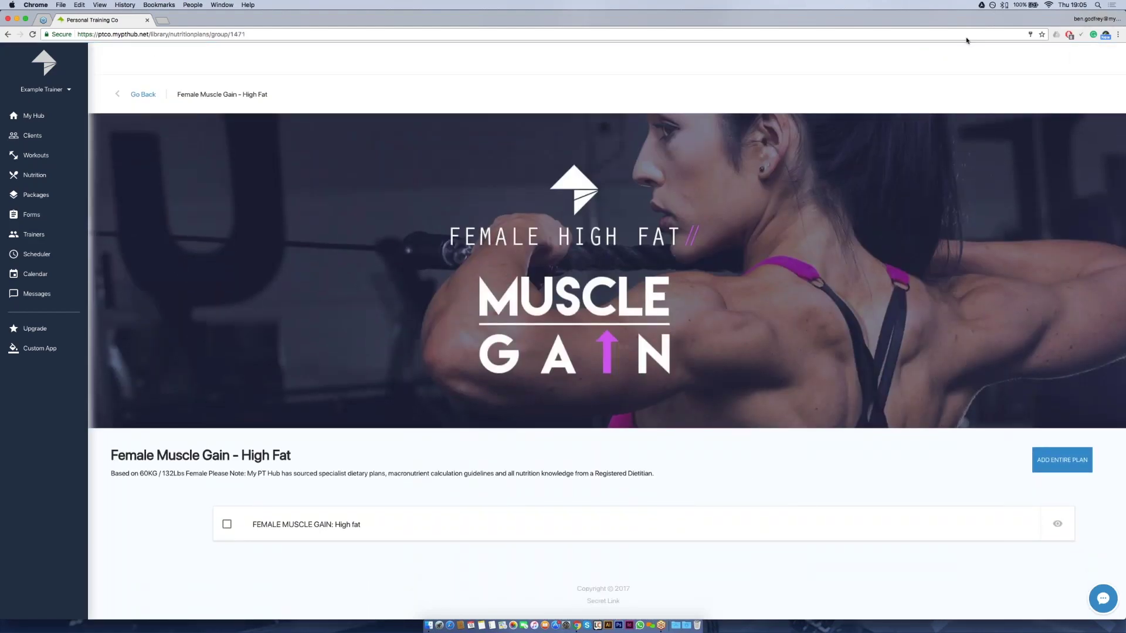
pyautogui.scroll(1, 806, 496)
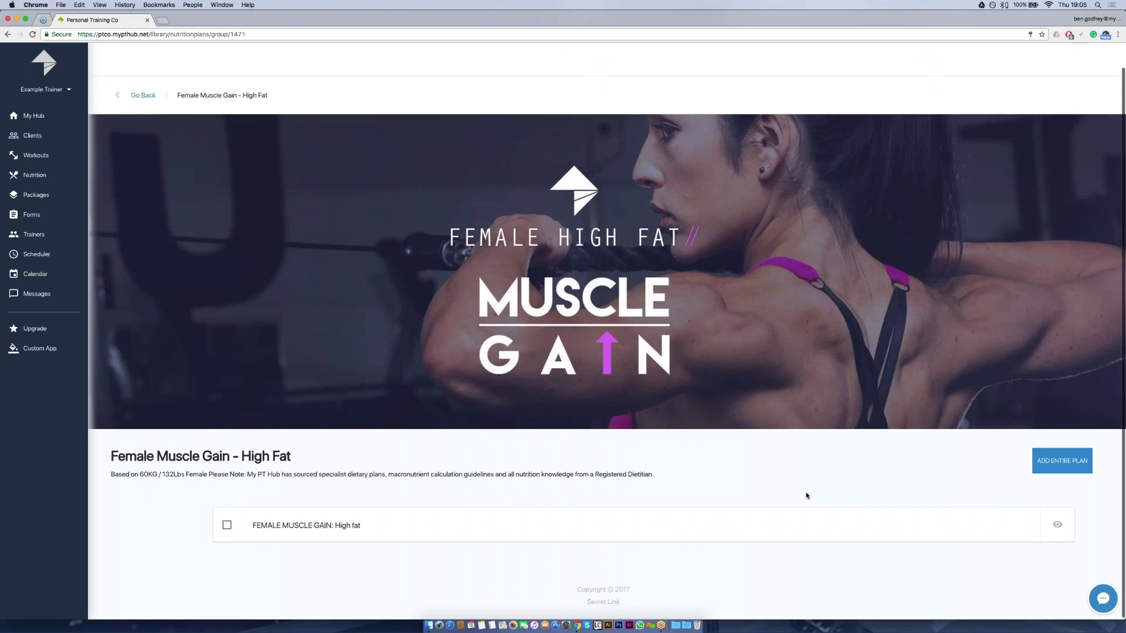
pyautogui.scroll(1, 1055, 529)
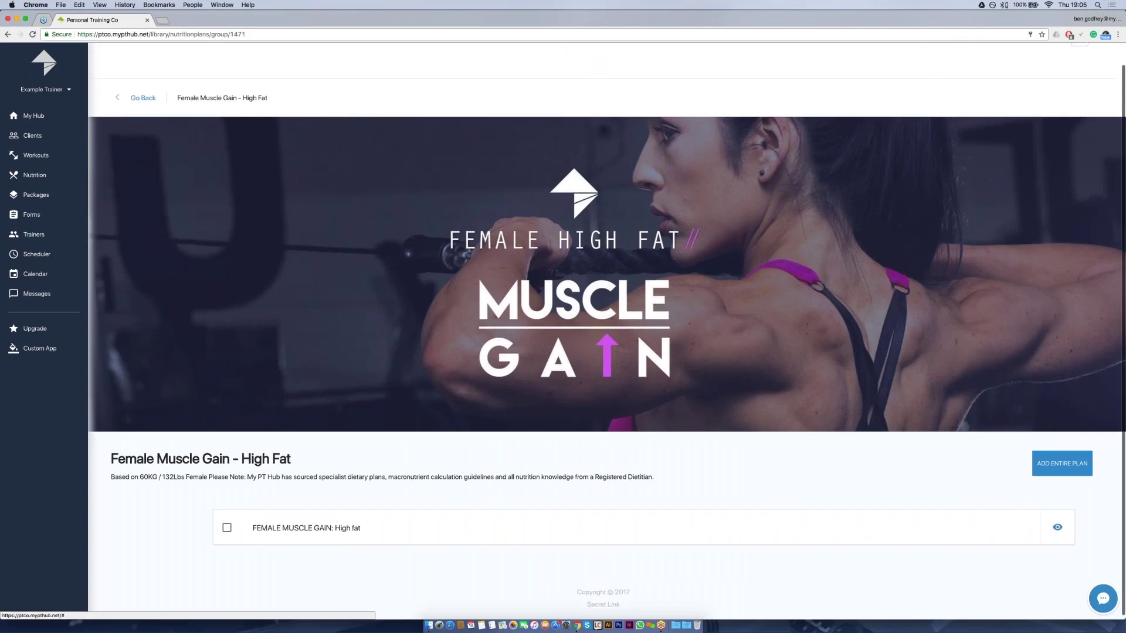
# Preview the FEMALE MUSCLE GAIN: High fat plan, examine its meals and day totals, and close the preview
pyautogui.click(1057, 527)
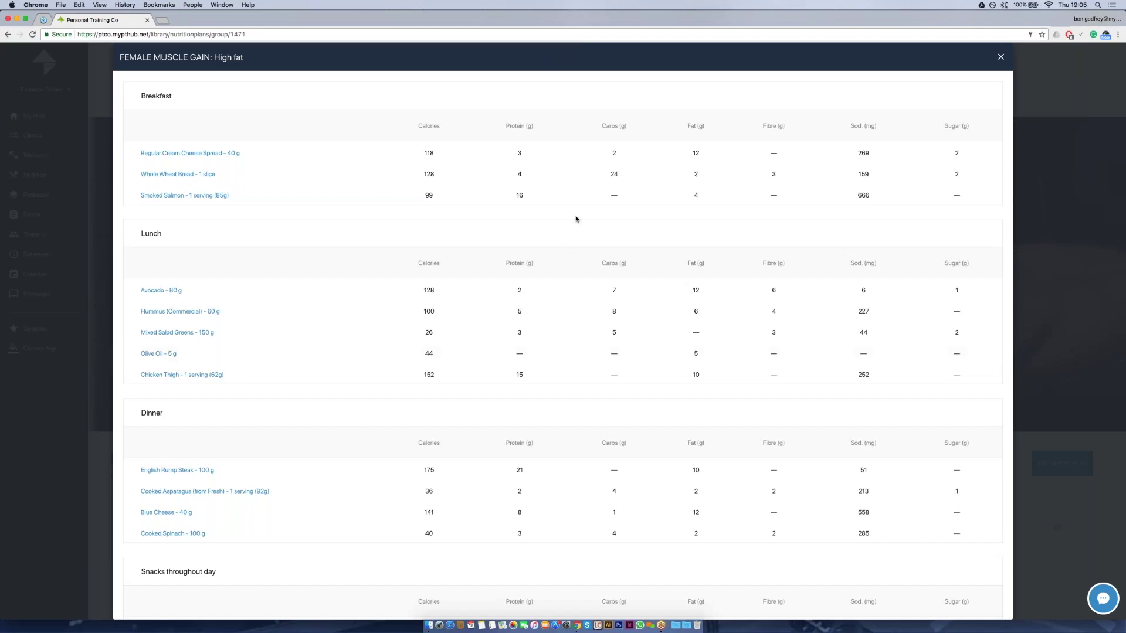
pyautogui.scroll(-1, 582, 245)
pyautogui.scroll(-6, 582, 246)
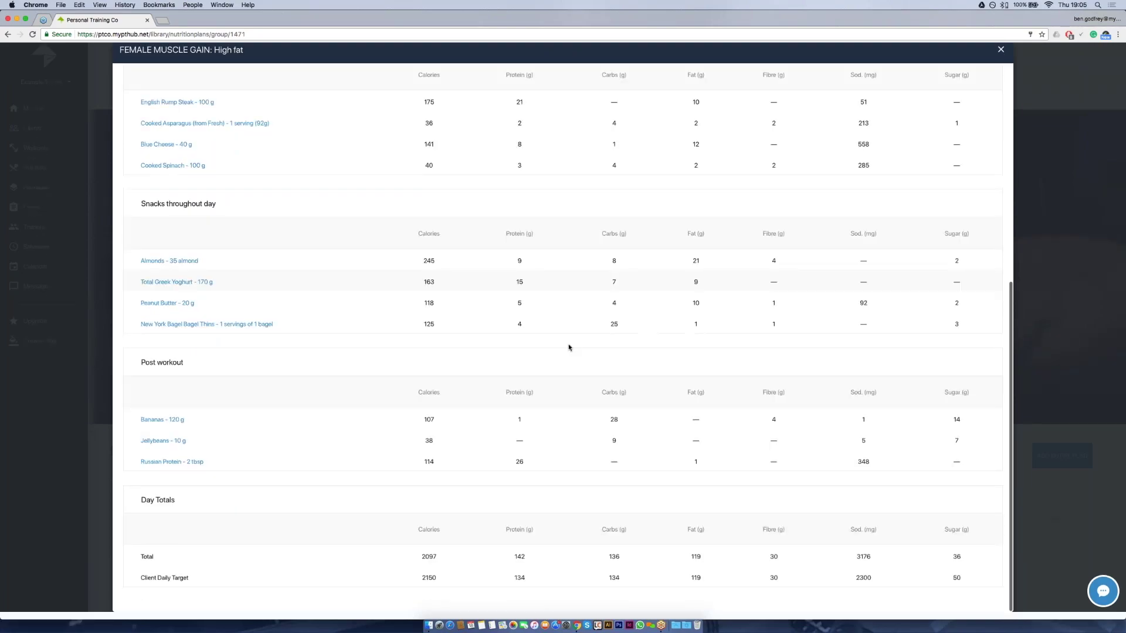
pyautogui.scroll(1, 574, 506)
pyautogui.scroll(5, 575, 505)
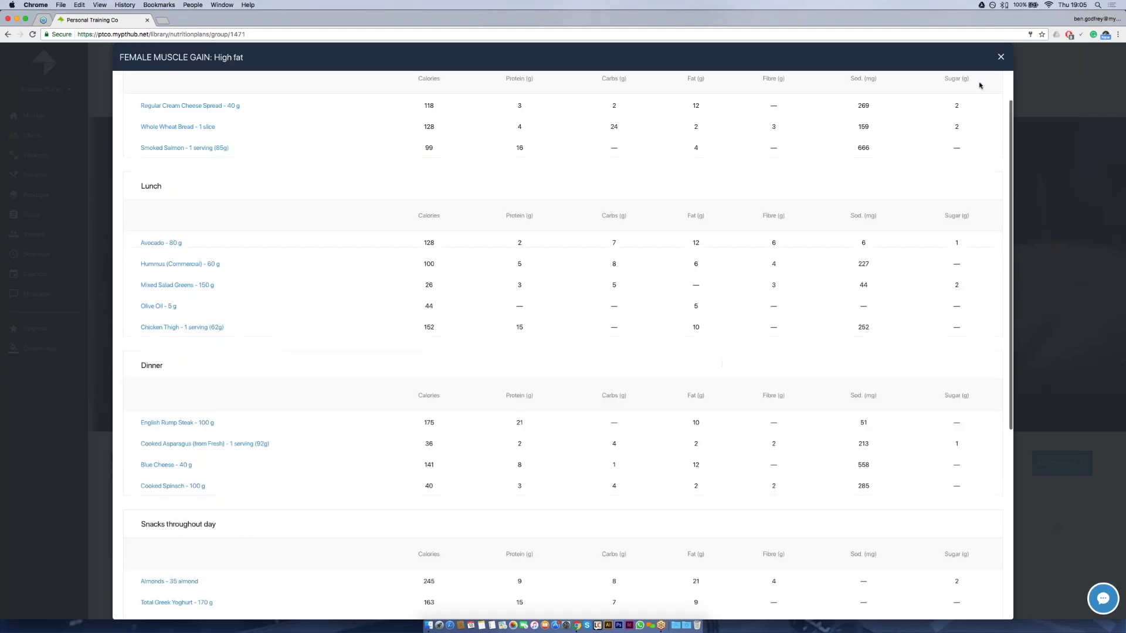
pyautogui.click(1000, 57)
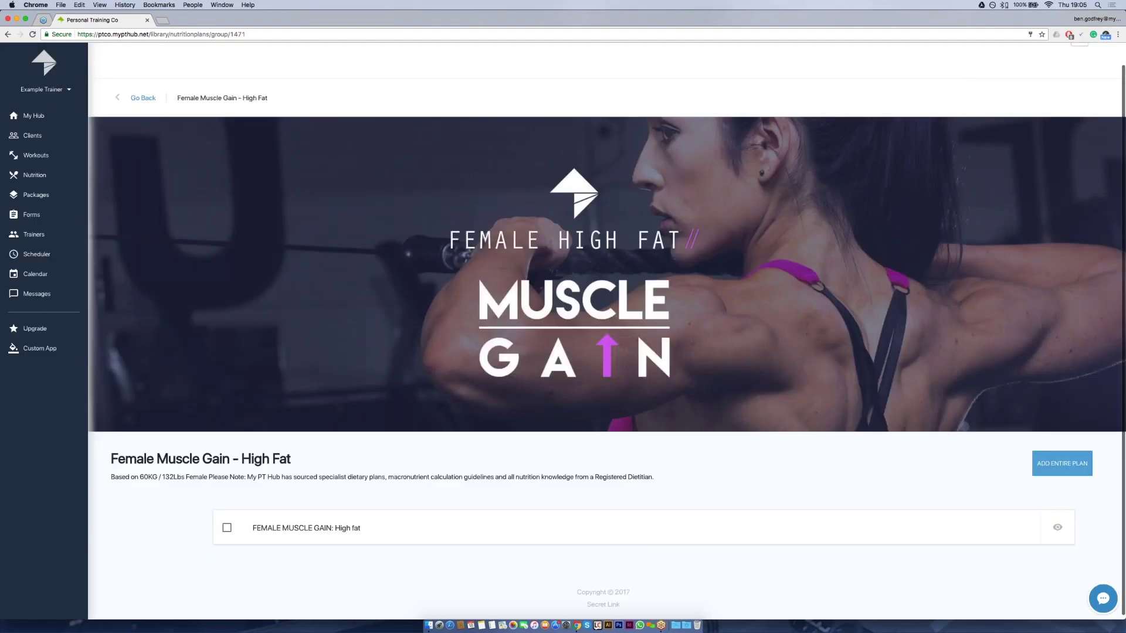
# Add the entire Female Muscle Gain - High Fat plan to the account and return to the nutrition plans list
pyautogui.click(1060, 465)
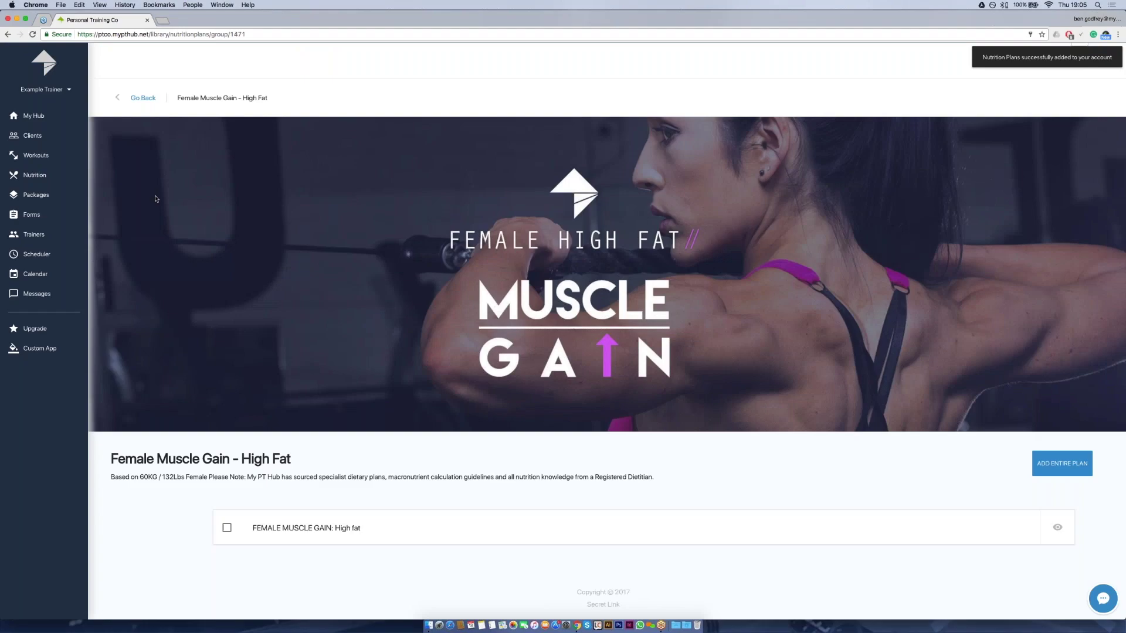
pyautogui.click(143, 98)
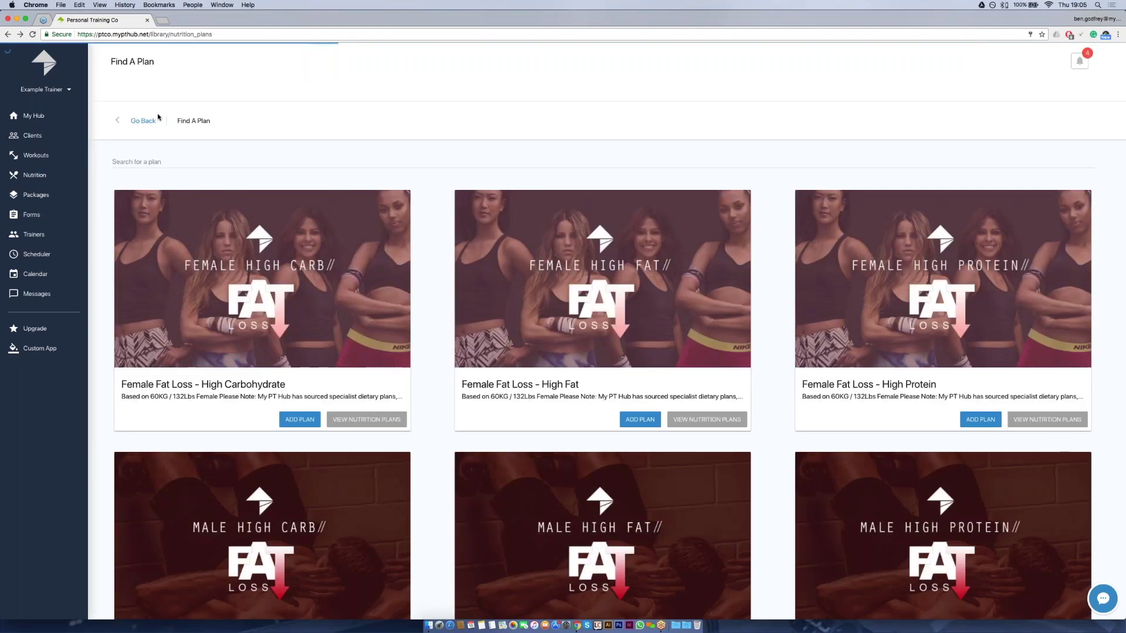
pyautogui.click(145, 120)
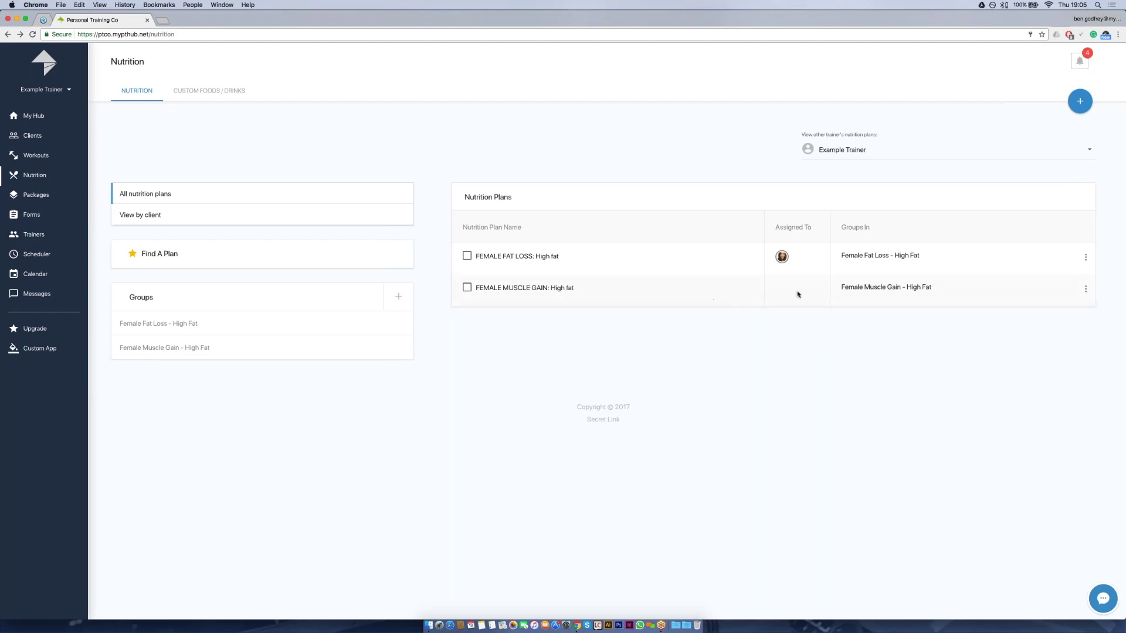
# Assign the FEMALE MUSCLE GAIN: High fat plan to Example Client and the other available client, and save the assignment
pyautogui.click(1085, 290)
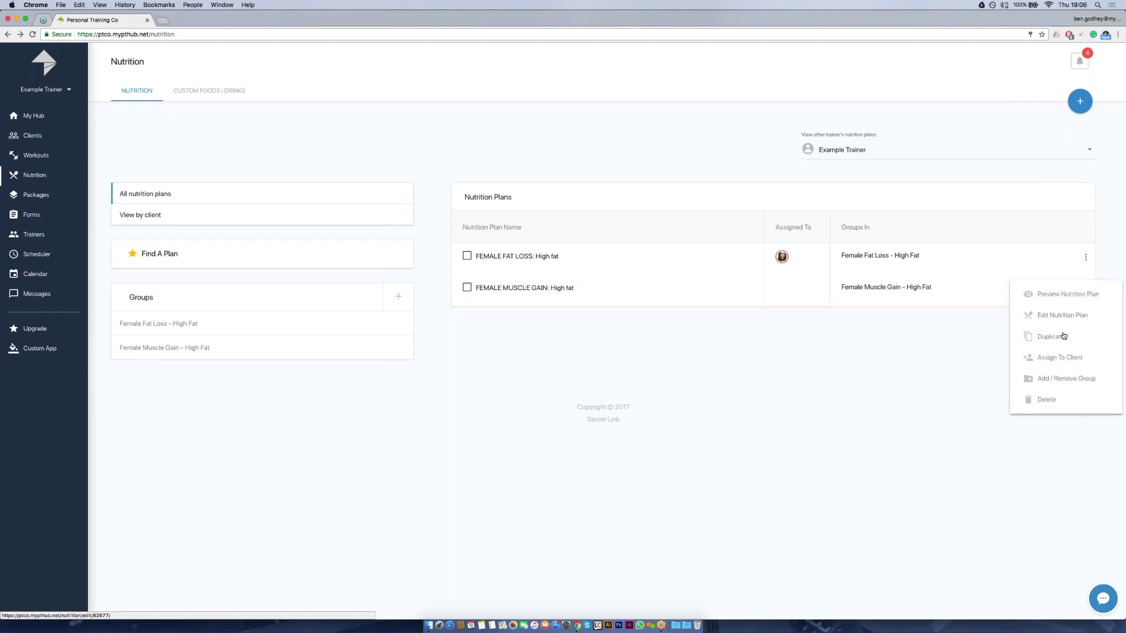
pyautogui.click(1026, 358)
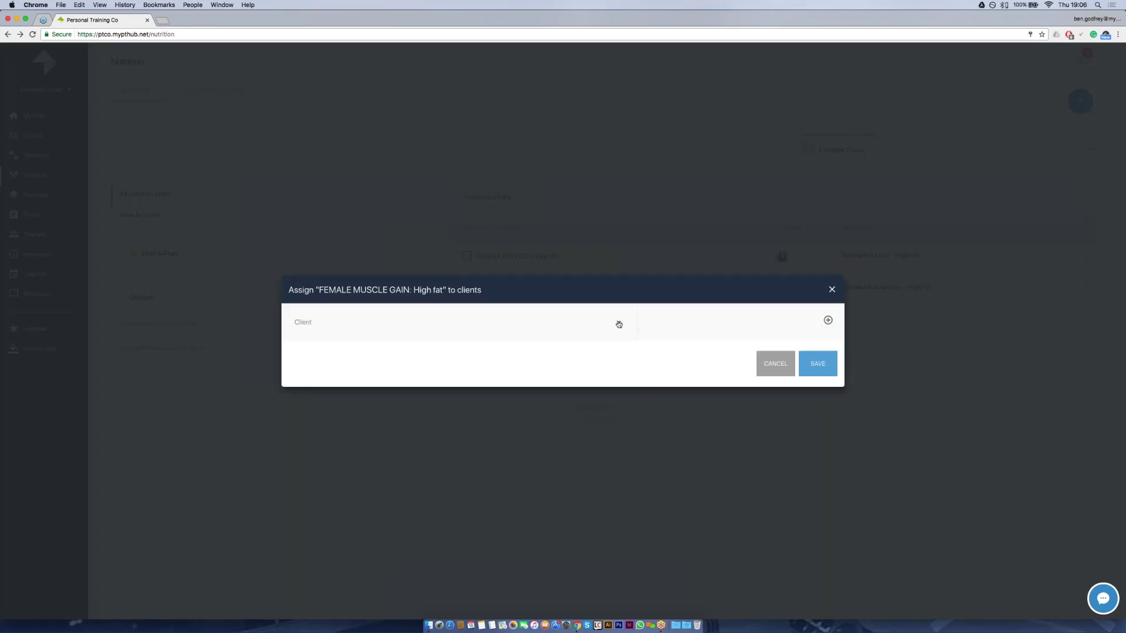
pyautogui.click(618, 324)
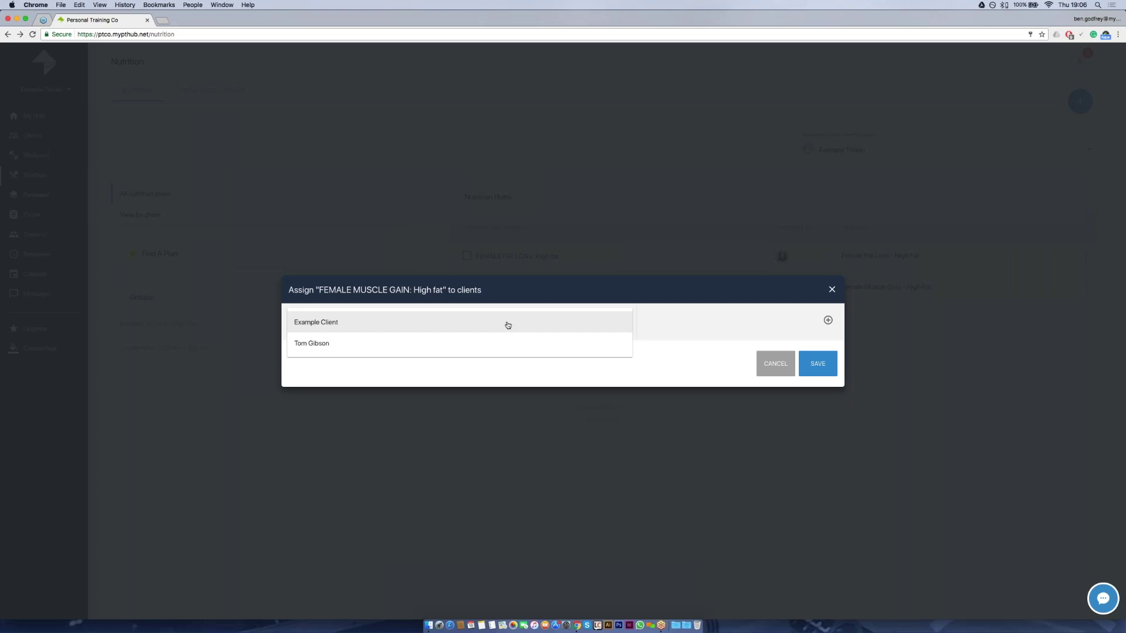
pyautogui.click(507, 325)
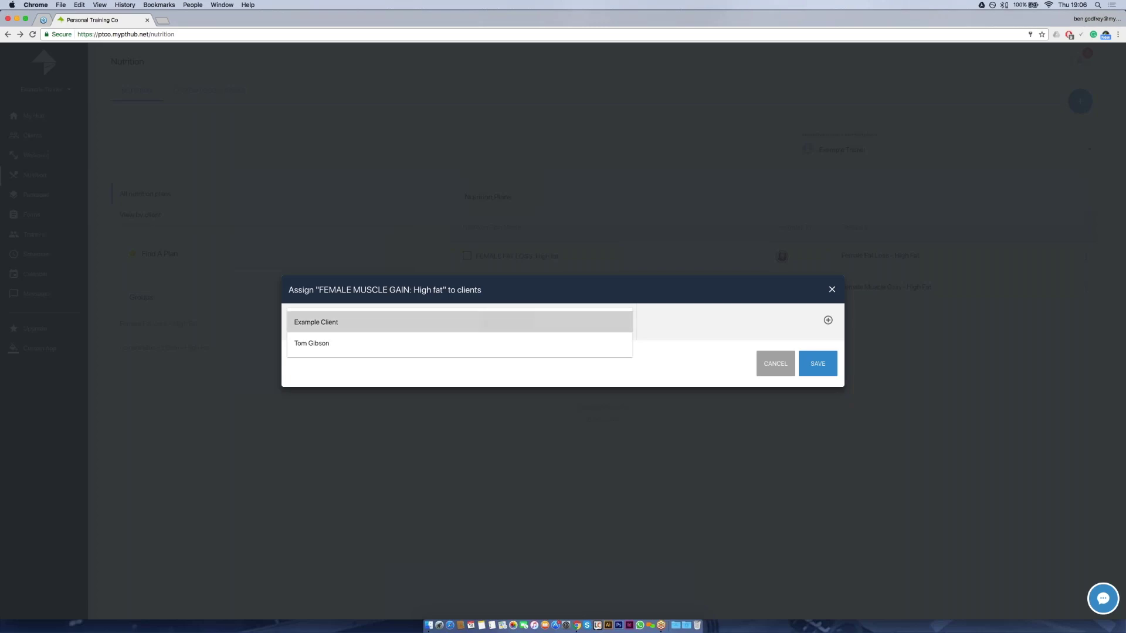
pyautogui.click(827, 321)
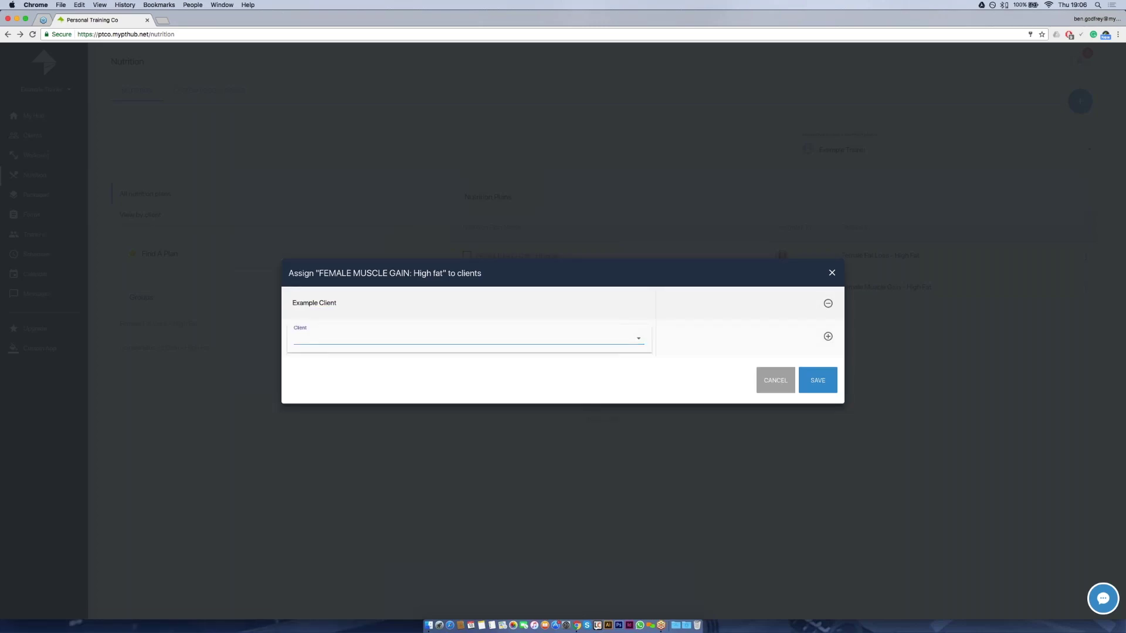
pyautogui.click(563, 339)
pyautogui.click(525, 342)
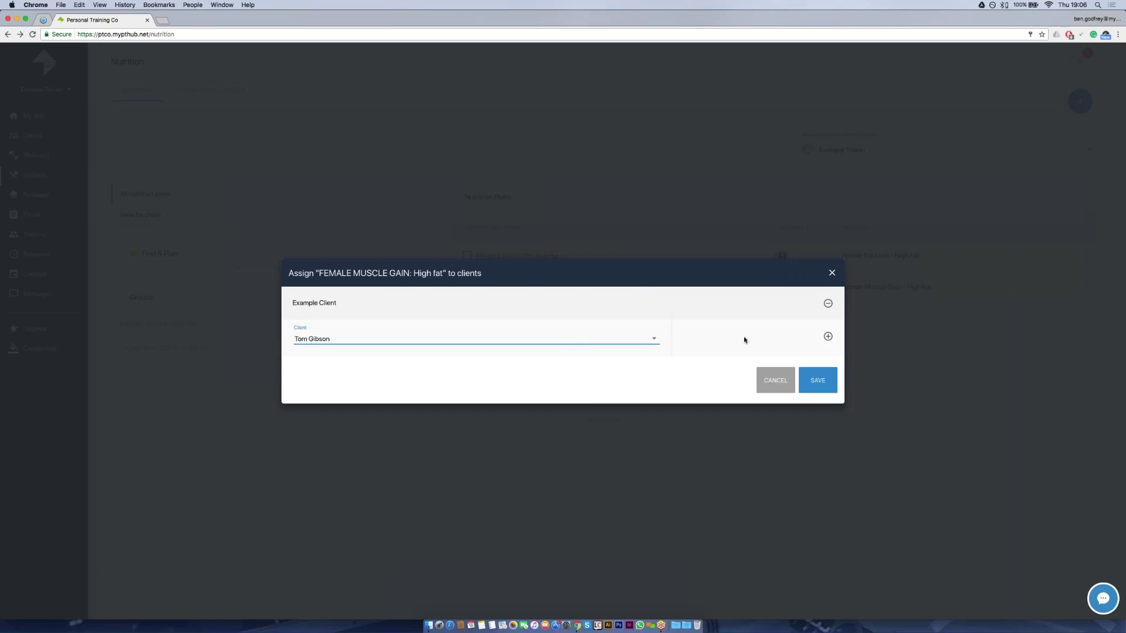
pyautogui.click(817, 380)
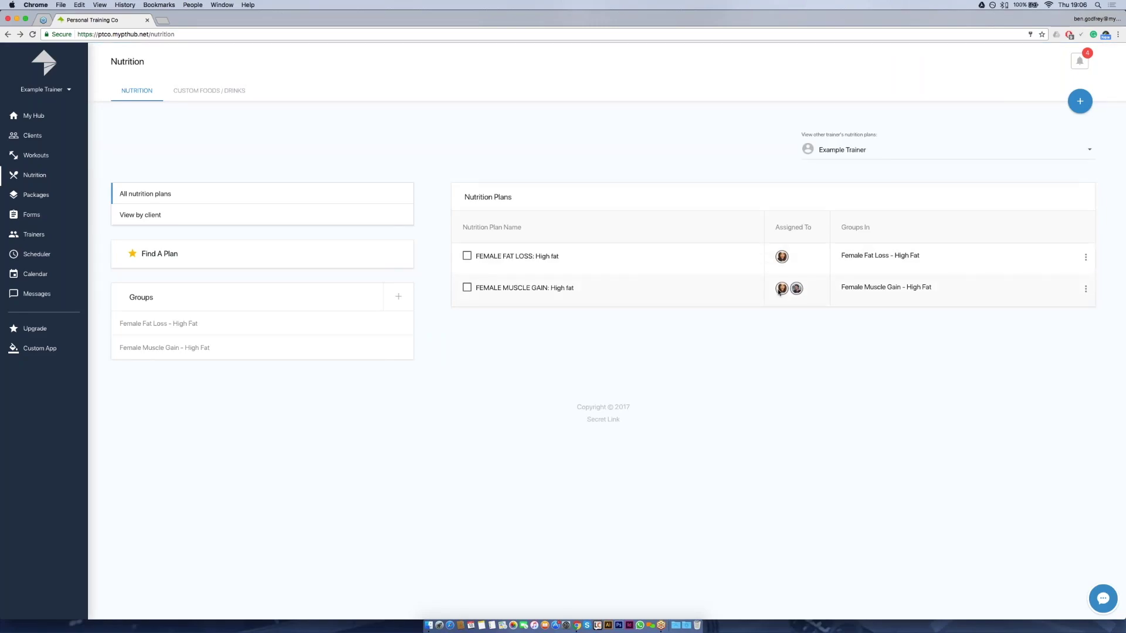
pyautogui.moveTo(782, 289)
# Create a nutrition plan named "Week 1 Macros - Fat Loss" using the New nutrition plan template
pyautogui.click(1078, 103)
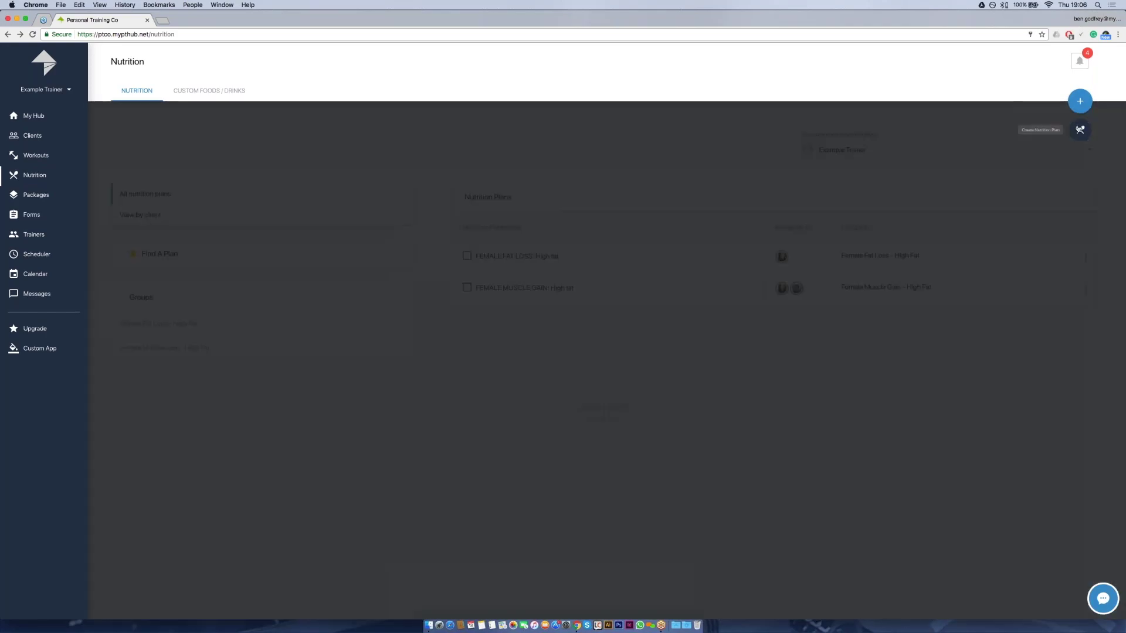
pyautogui.click(1080, 129)
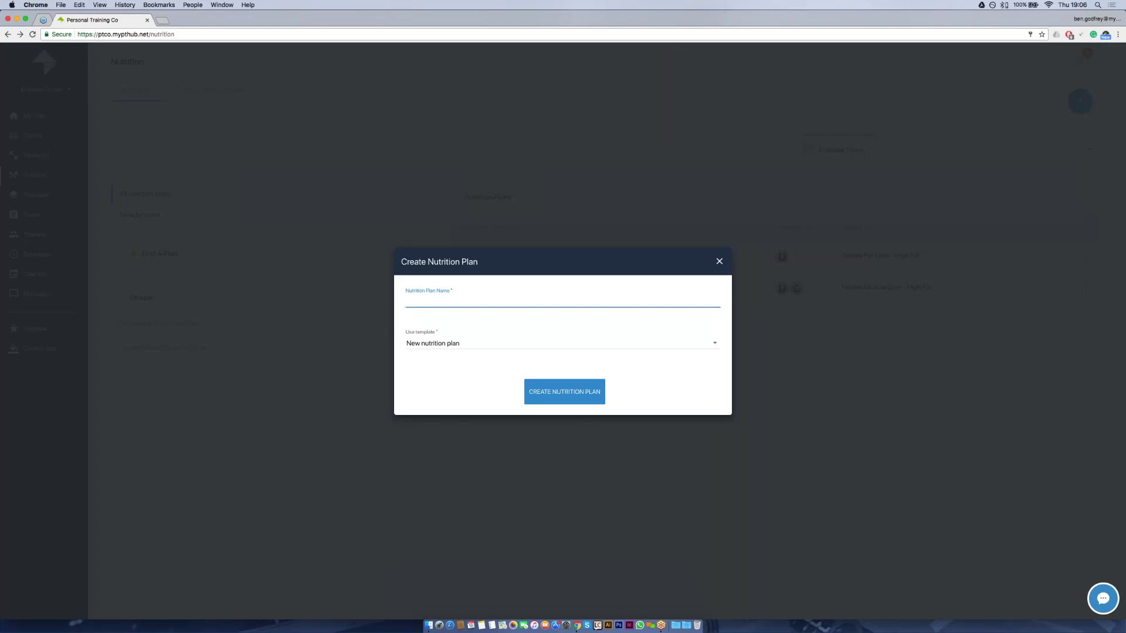
pyautogui.write('Week 1 Macros - Fat Loss')
pyautogui.press('Return')
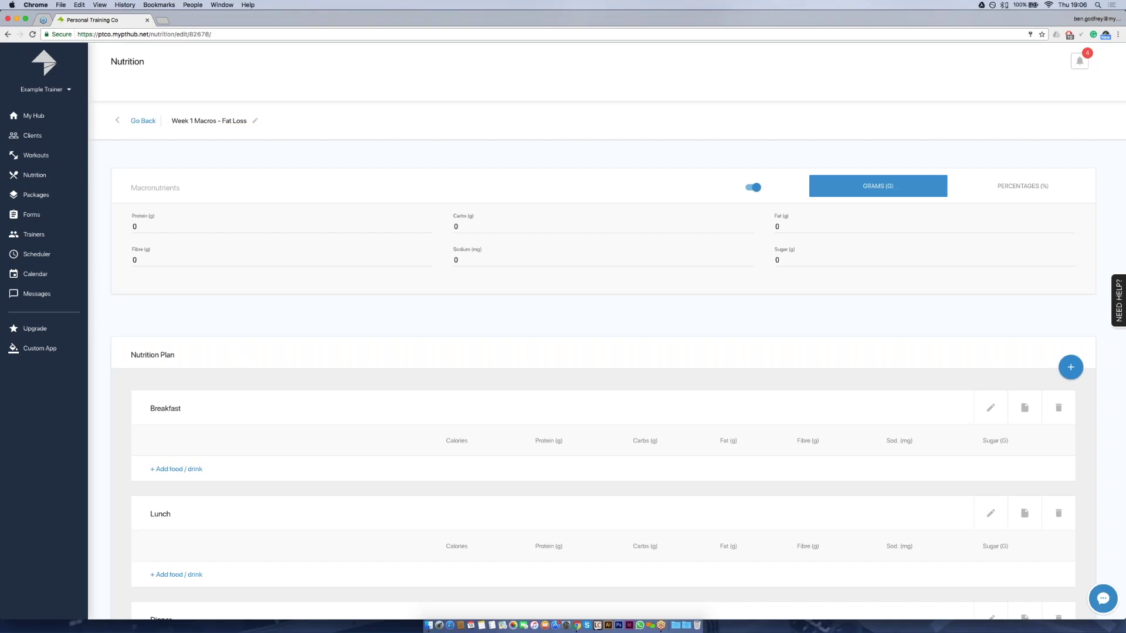
# Set the percentage-based macronutrient targets to 2500 daily calories, 40% protein, 40% carbs and 20% fat, and switch the display to grams
pyautogui.click(995, 185)
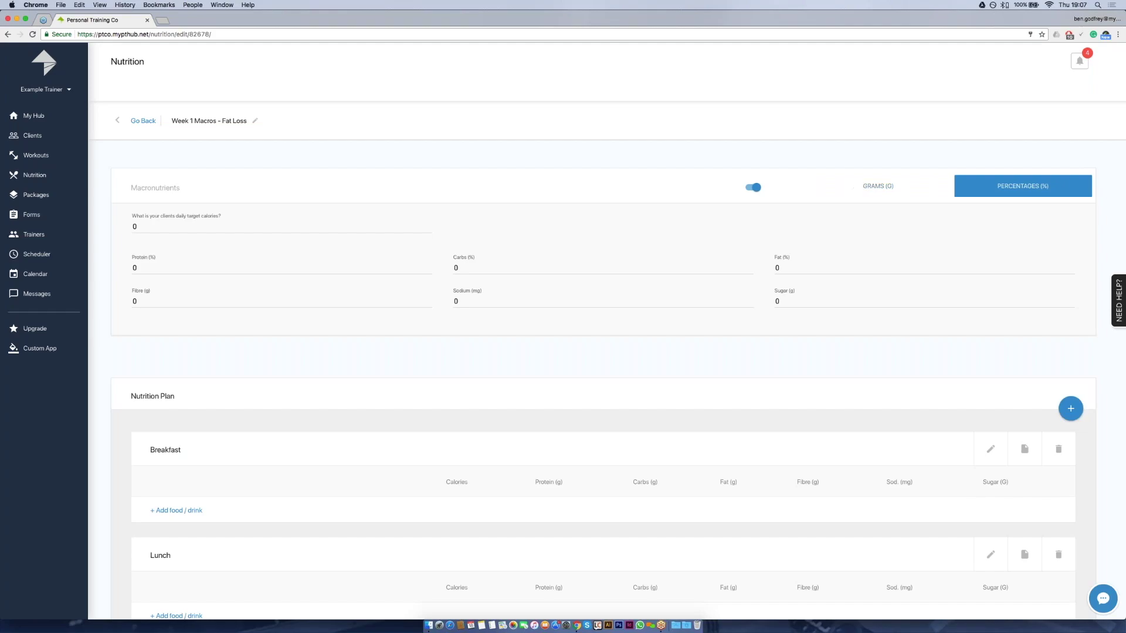
pyautogui.click(751, 187)
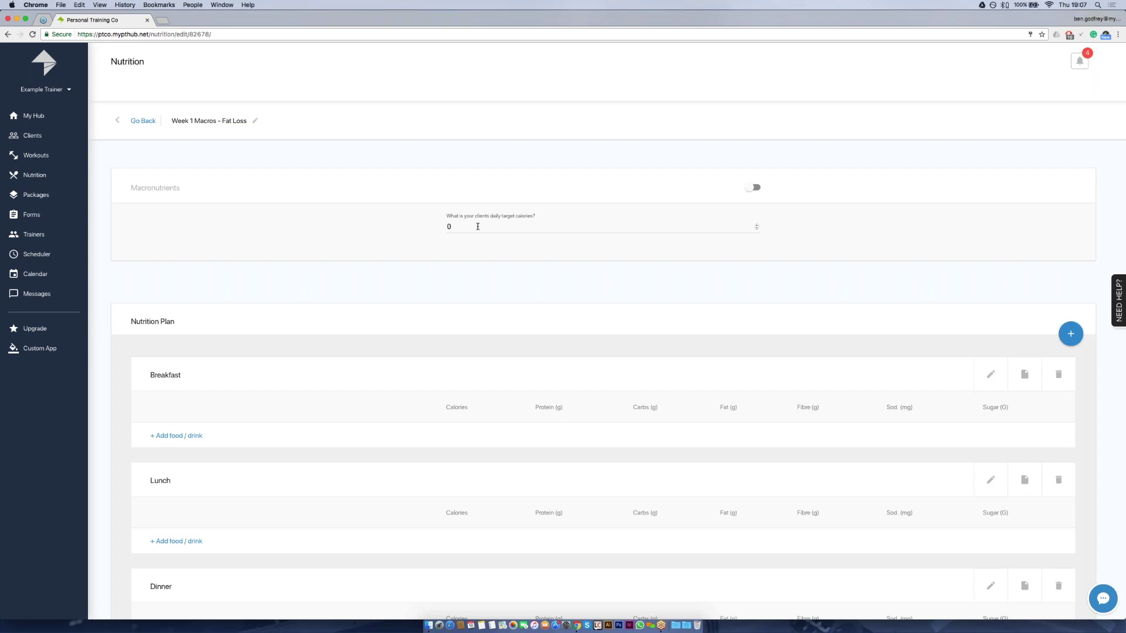
pyautogui.click(752, 187)
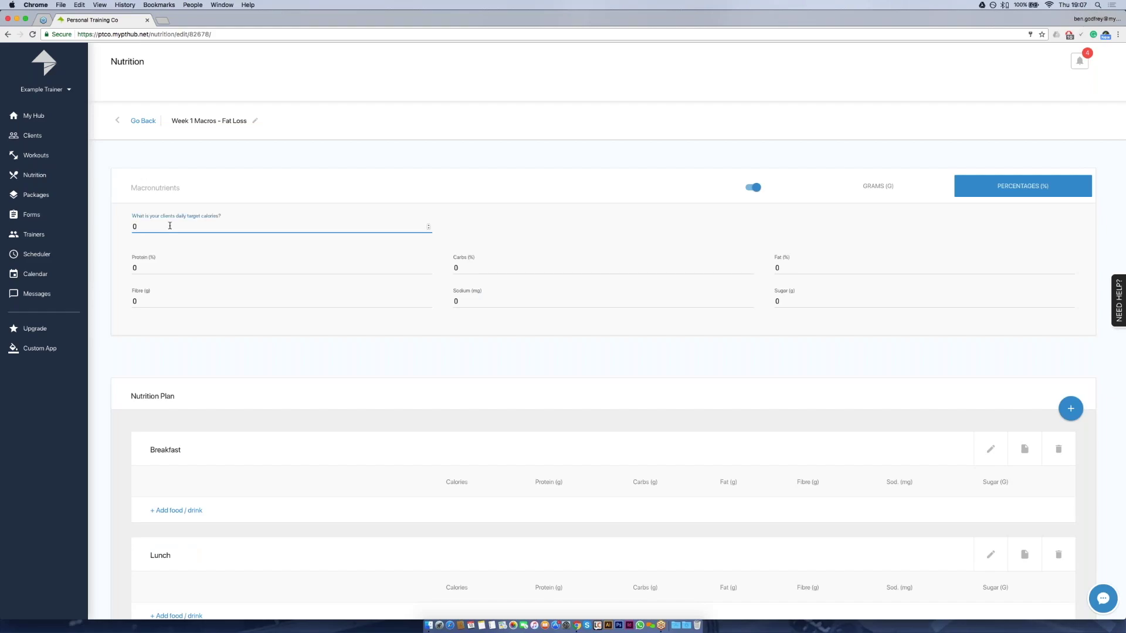
pyautogui.press('BackSpace')
pyautogui.write('2500')
pyautogui.press('Tab')
pyautogui.write('0')
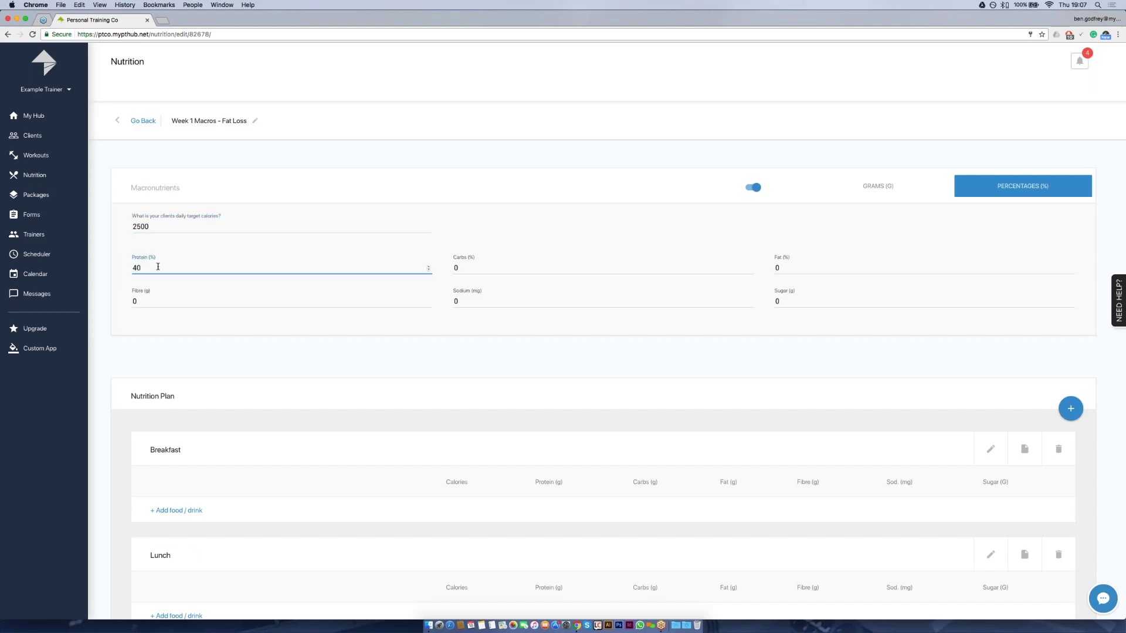
pyautogui.press('Tab')
pyautogui.write('4')
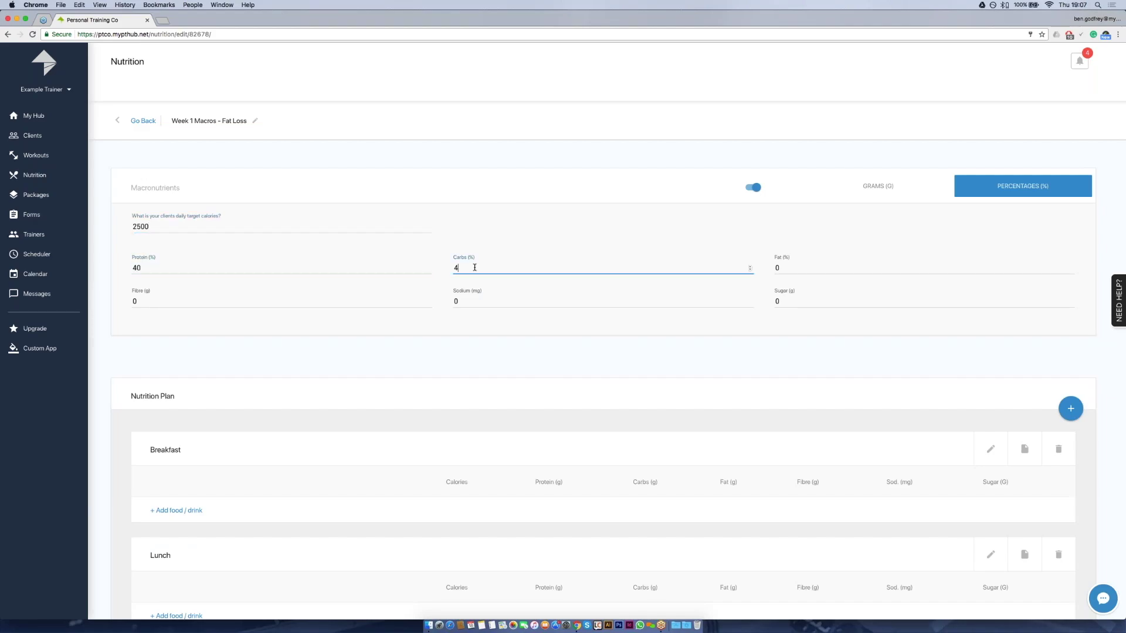
pyautogui.press('Tab')
pyautogui.write('20')
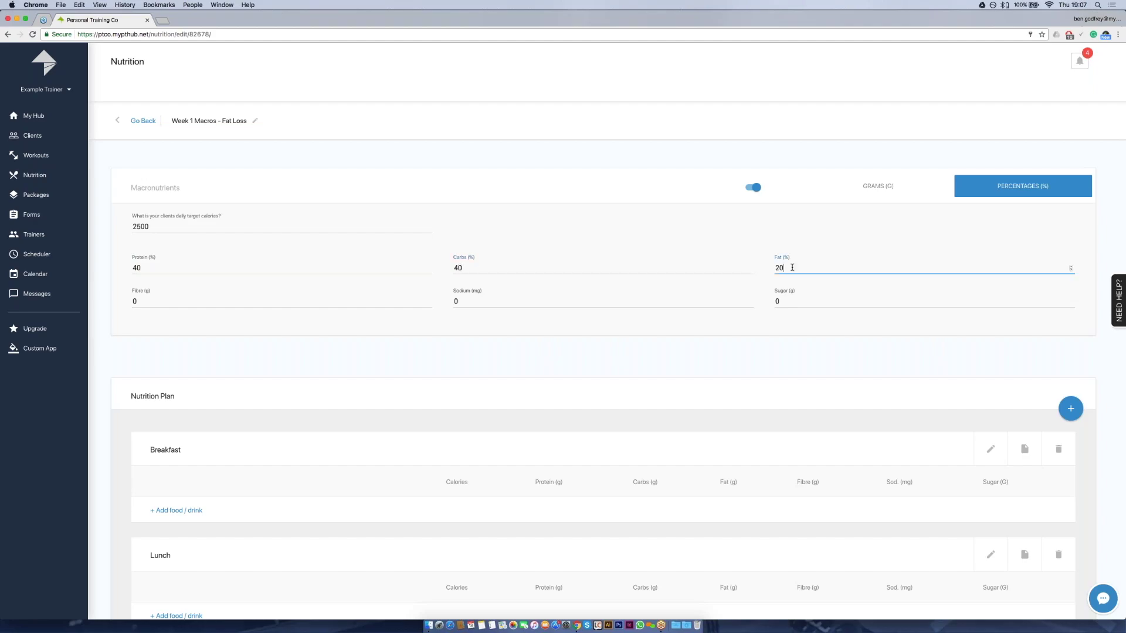
pyautogui.click(874, 188)
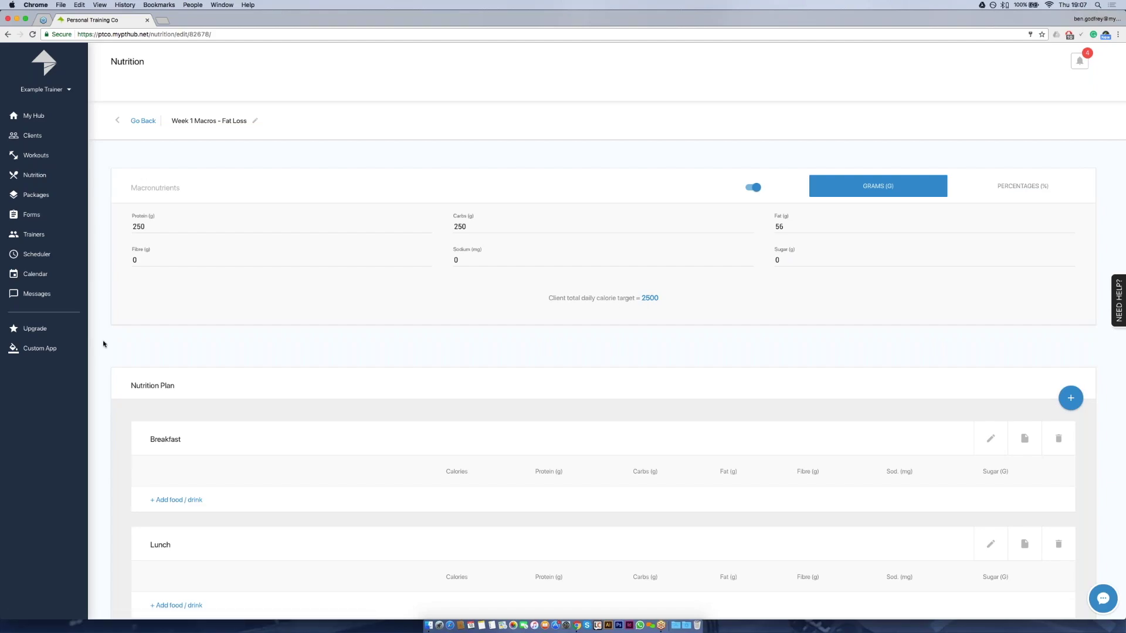
# Rename the Breakfast meal in the nutrition plan to "Meal 1" and save the name
pyautogui.scroll(-5, 103, 344)
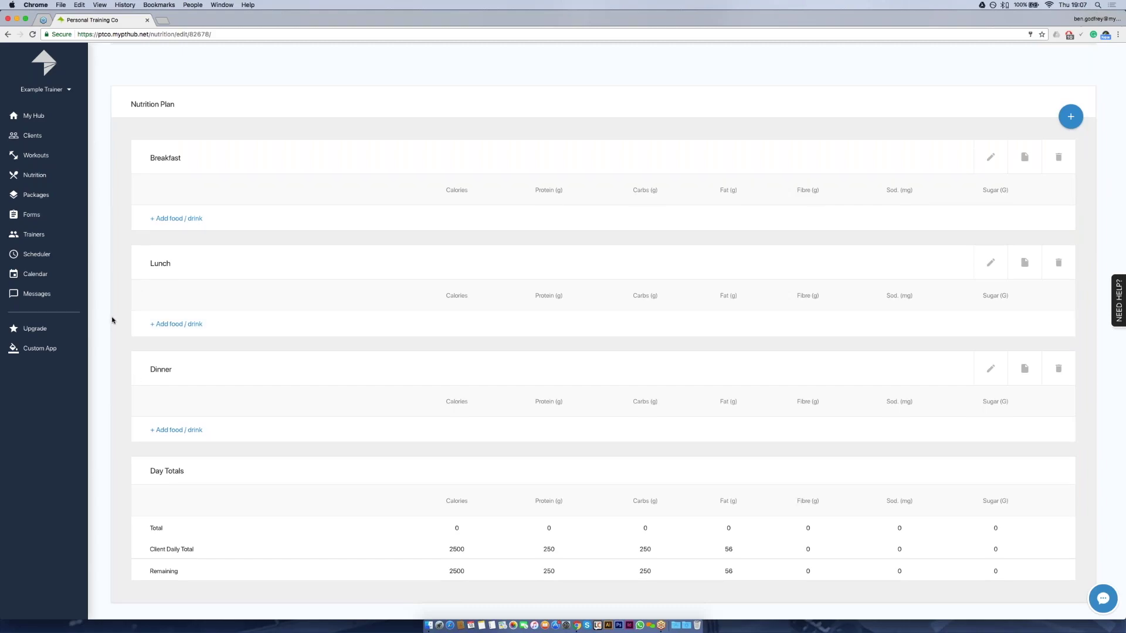
pyautogui.click(166, 159)
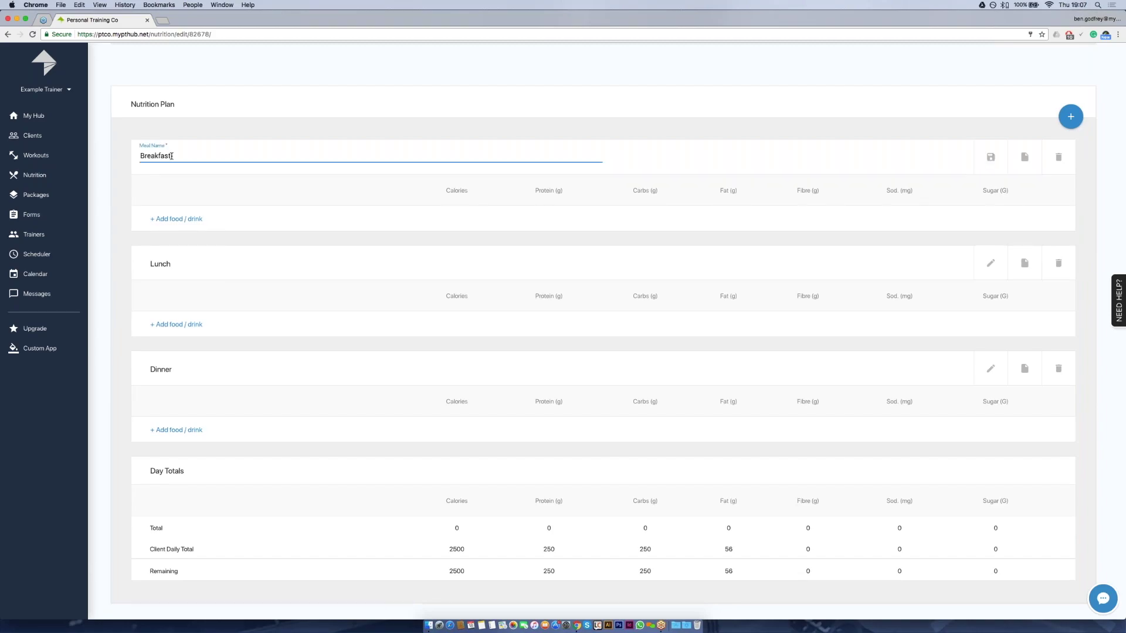
pyautogui.doubleClick(169, 156)
pyautogui.write('Meal 1')
pyautogui.press('Return')
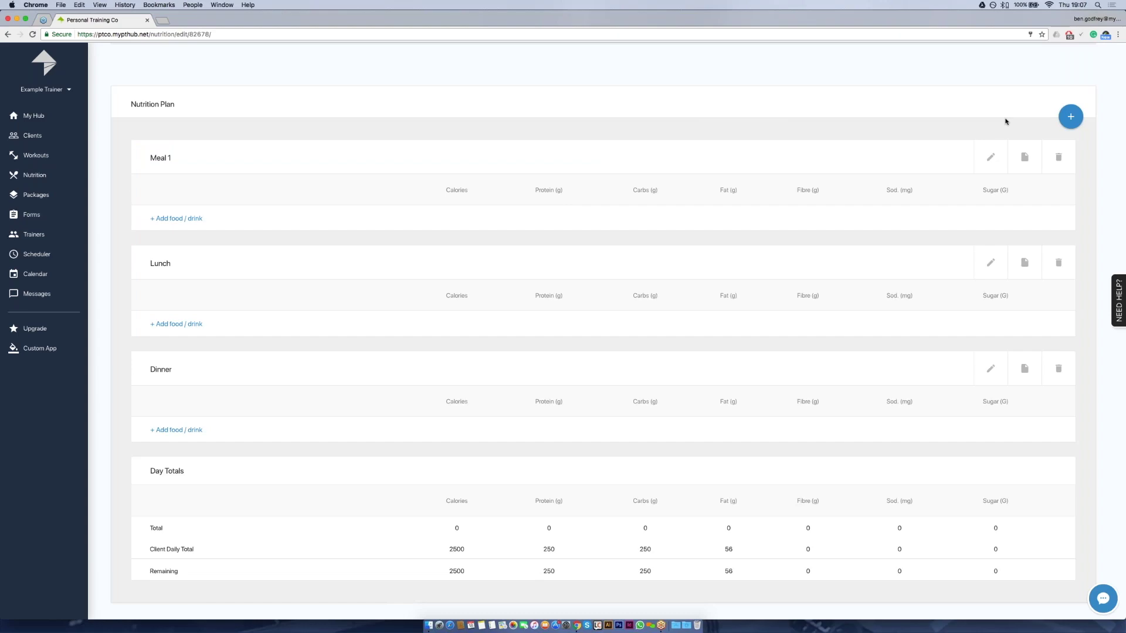
# Add another meal after Dinner in the nutrition plan and name it "Meal 4"
pyautogui.click(1070, 118)
pyautogui.click(1070, 144)
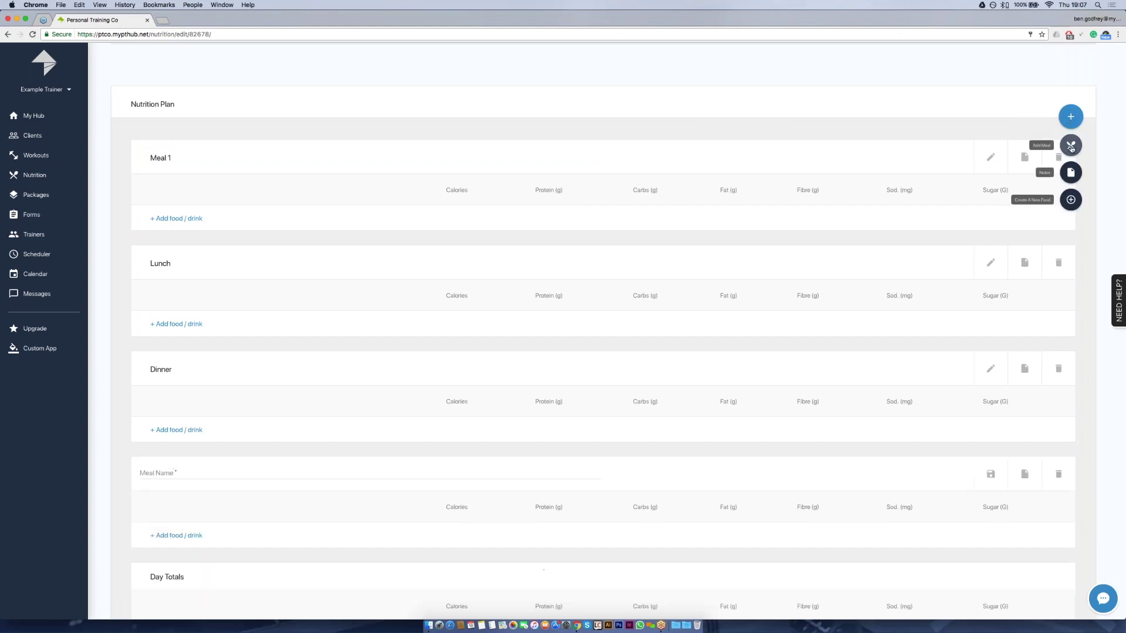
pyautogui.write('Meal 4')
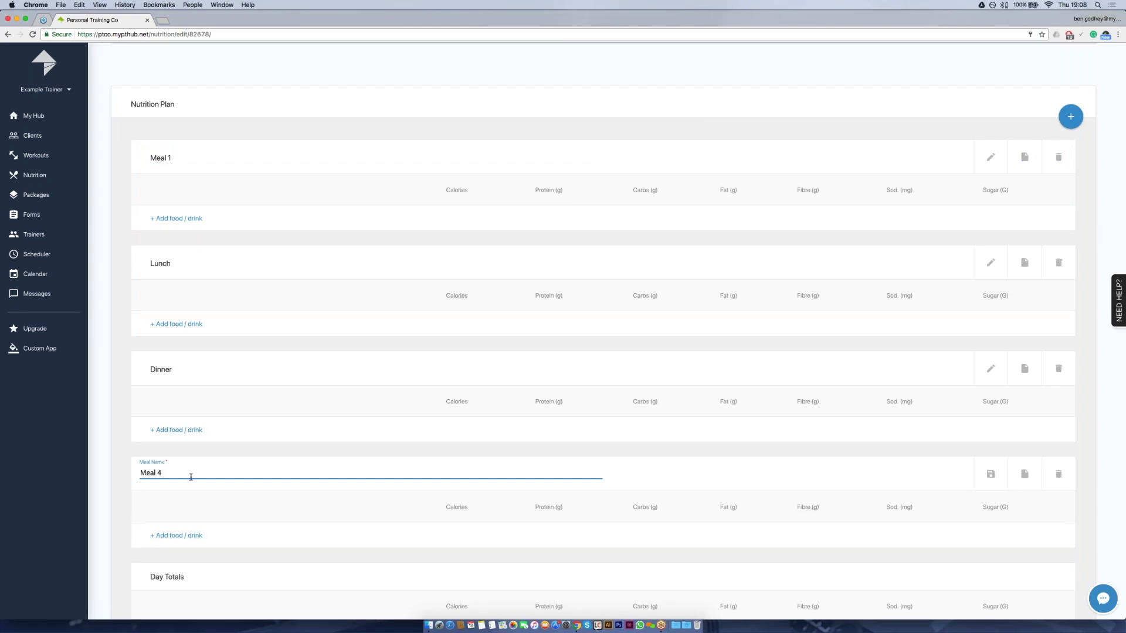
pyautogui.press('Return')
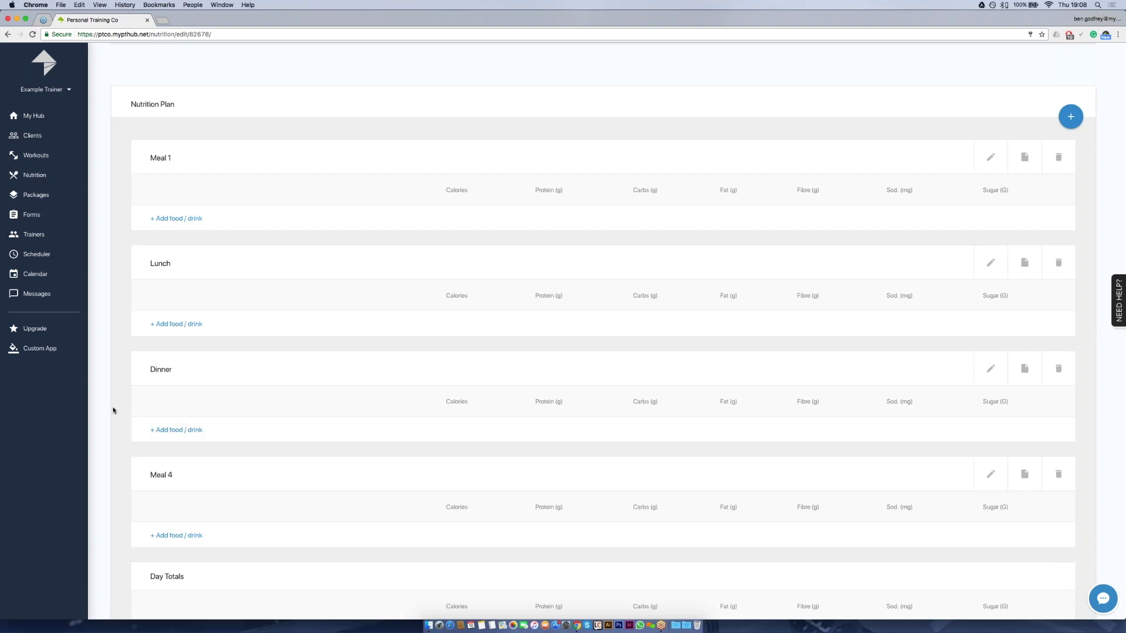
# Search the food database for "Tesco oats" and add 1 serving of 1 bowl of Tesco Organic Porridge Oats to Meal 1
pyautogui.scroll(-1, 117, 409)
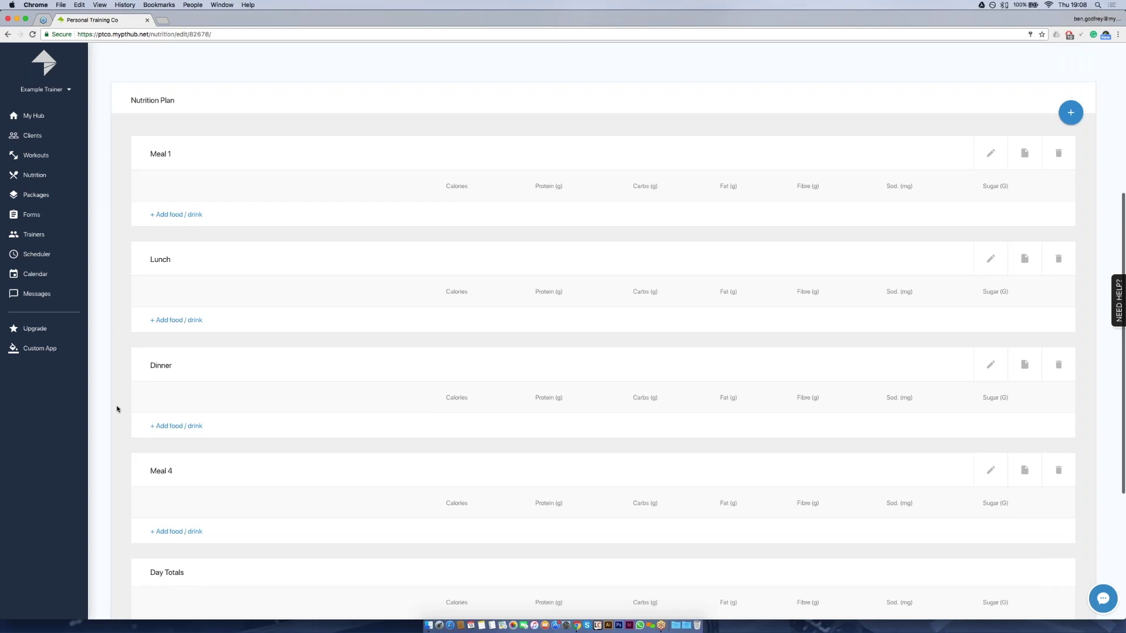
pyautogui.scroll(-5, 118, 409)
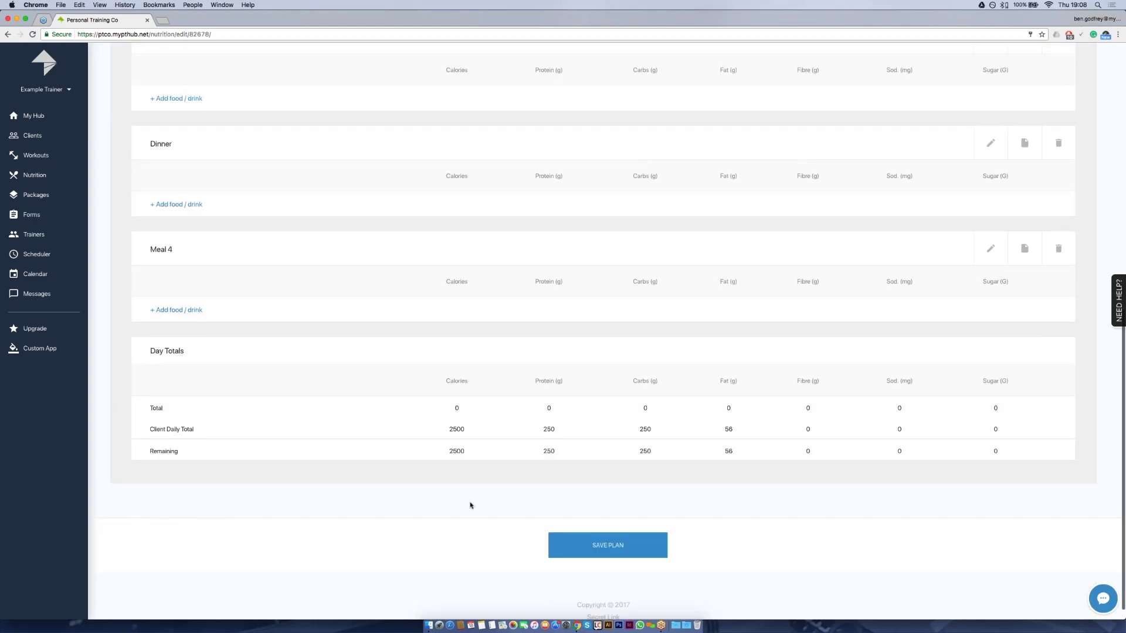
pyautogui.scroll(-1, 470, 505)
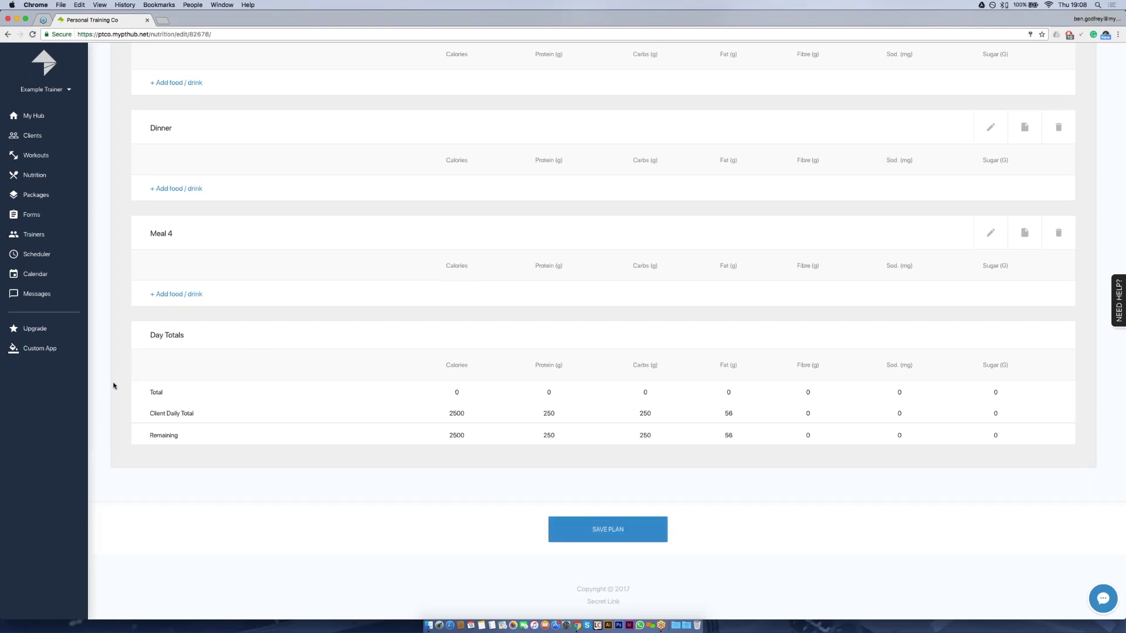
pyautogui.scroll(6, 113, 385)
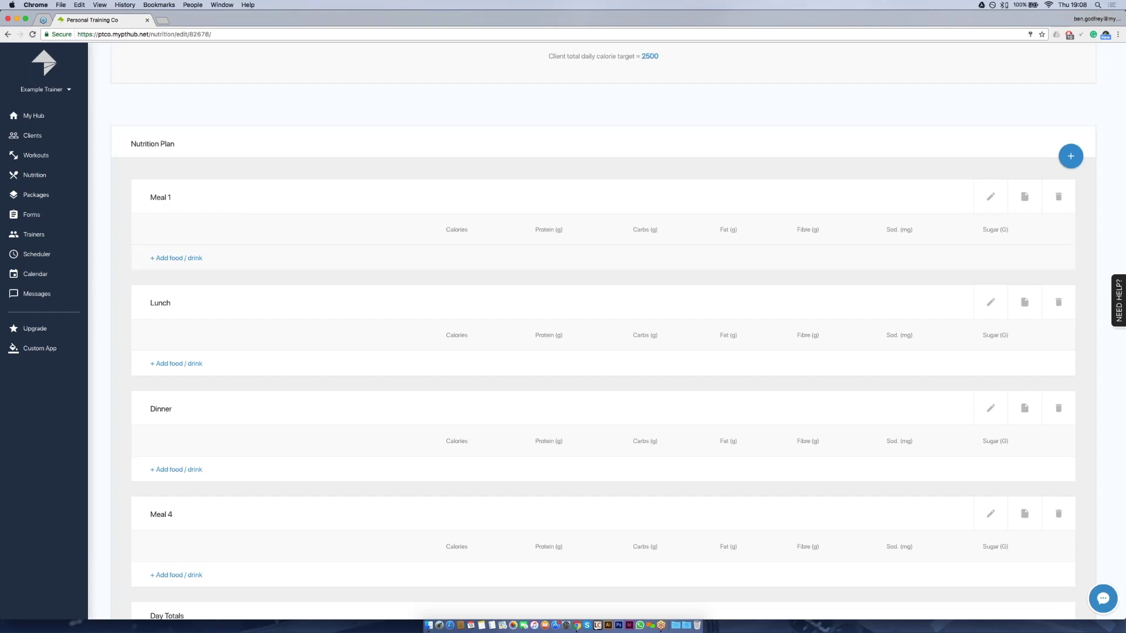
pyautogui.click(182, 260)
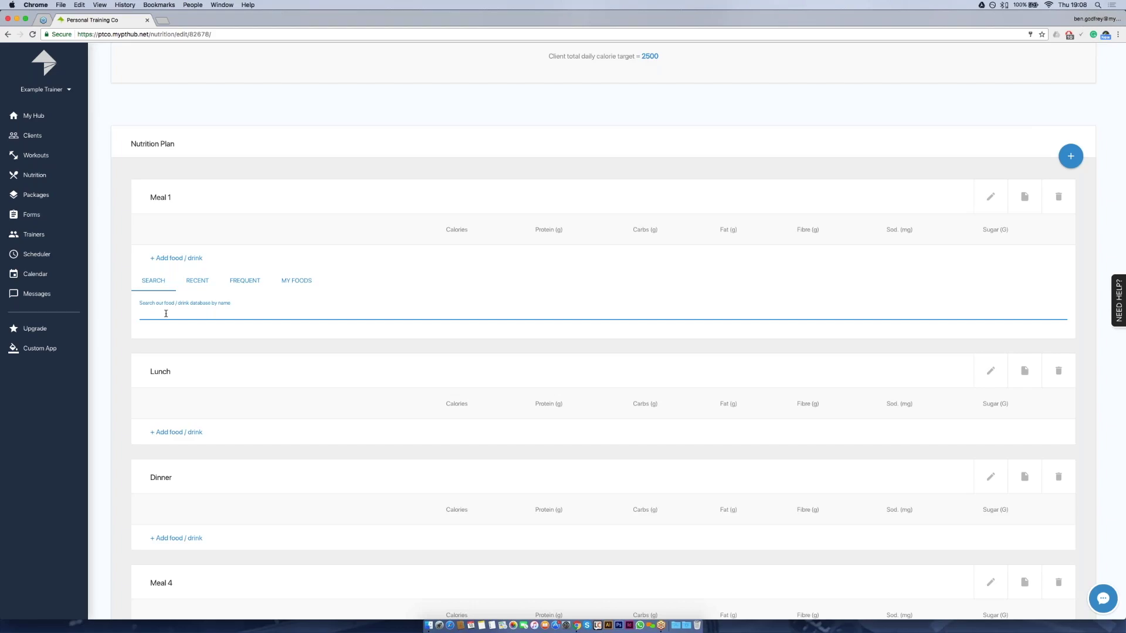
pyautogui.write('Tesco oats')
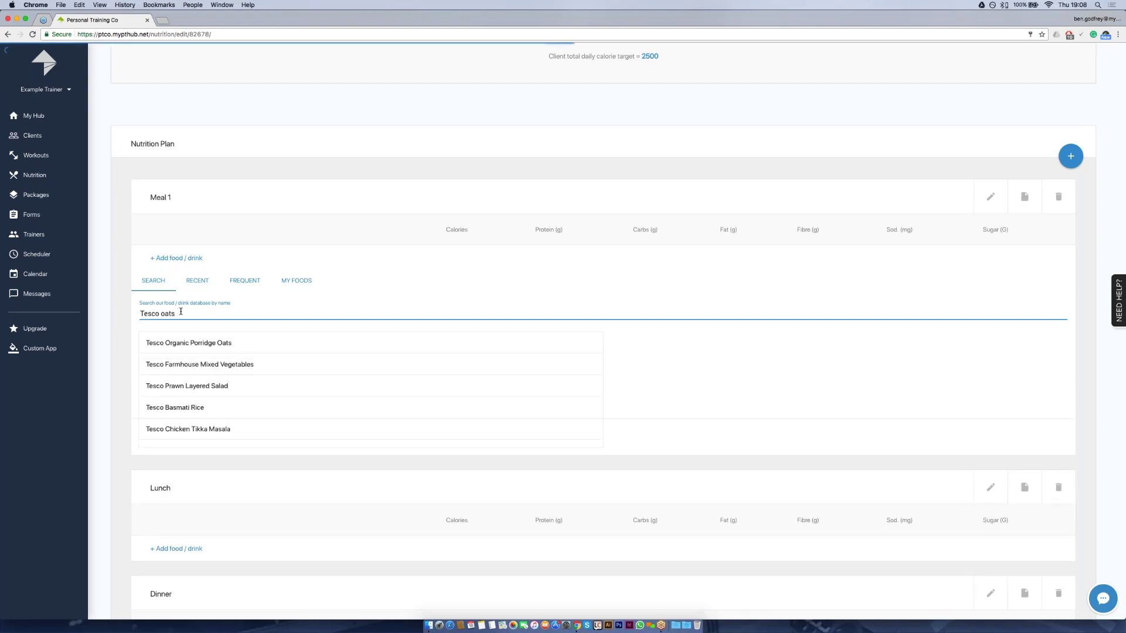
pyautogui.click(194, 344)
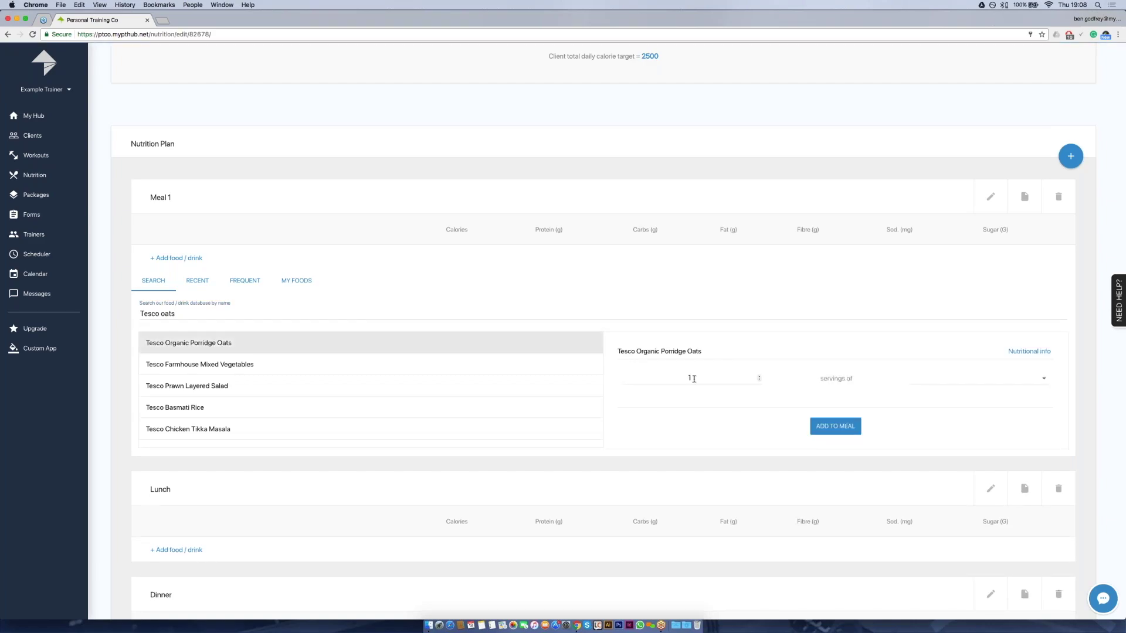
pyautogui.click(972, 382)
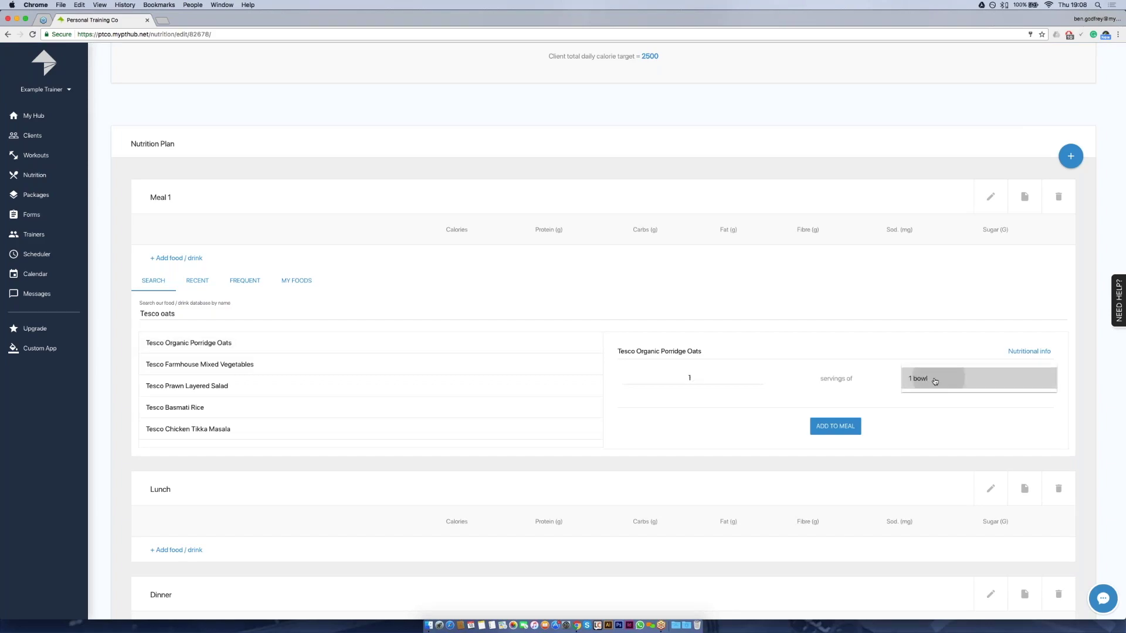
pyautogui.click(934, 381)
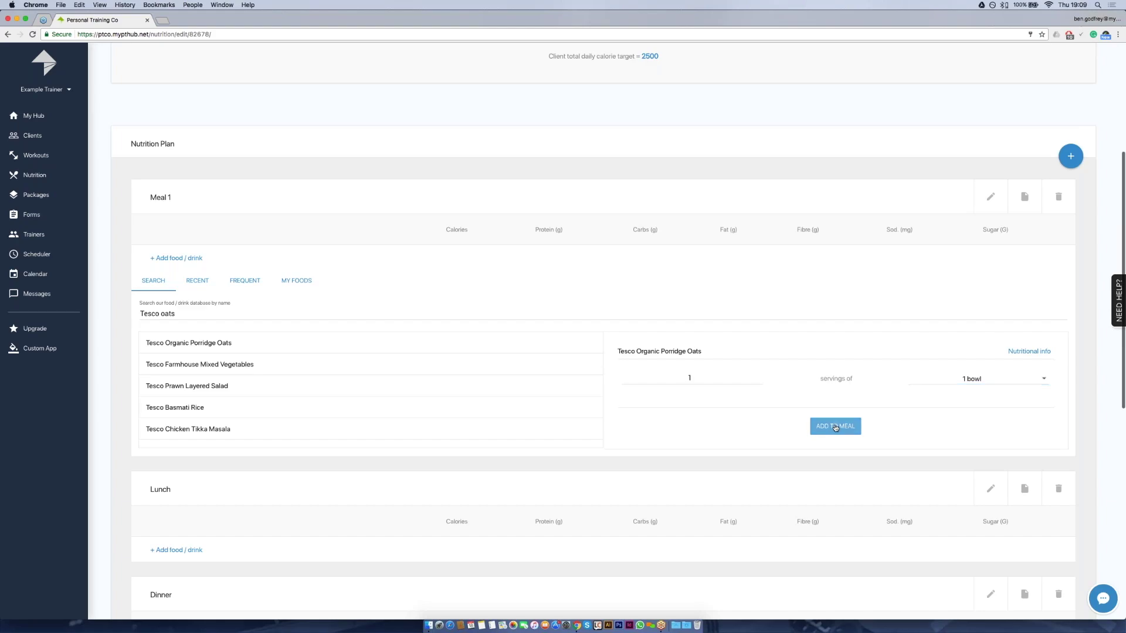
pyautogui.click(835, 427)
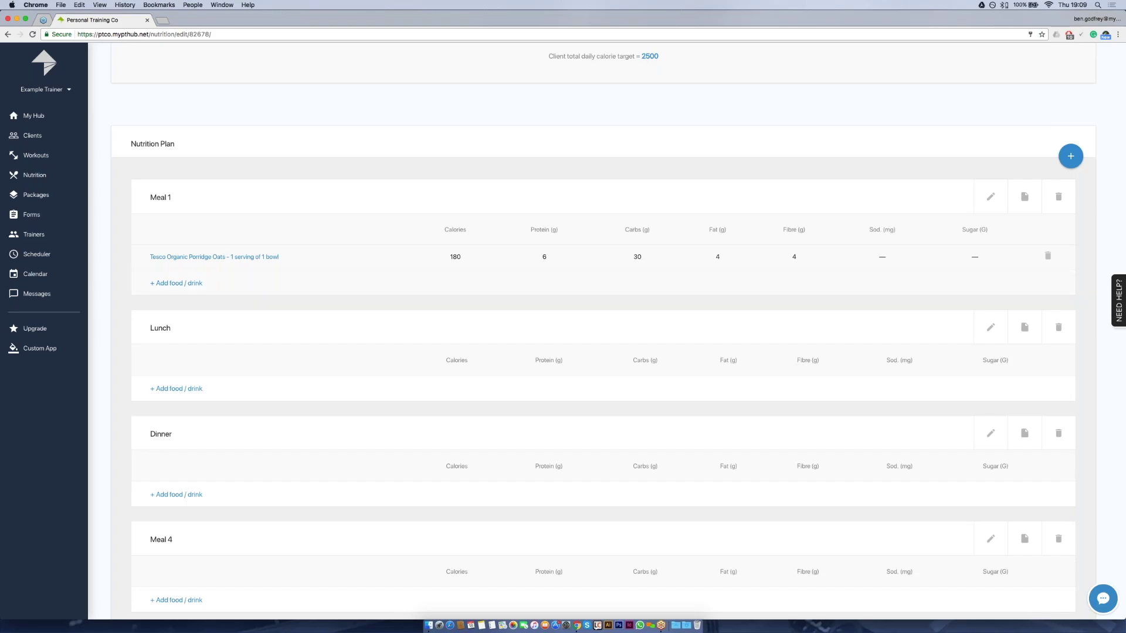
# Search for "whole milk" as another Meal 1 food, choose Whole Milk and set its serving size to 100 ml
pyautogui.scroll(-2, 111, 286)
pyautogui.scroll(-10, 110, 286)
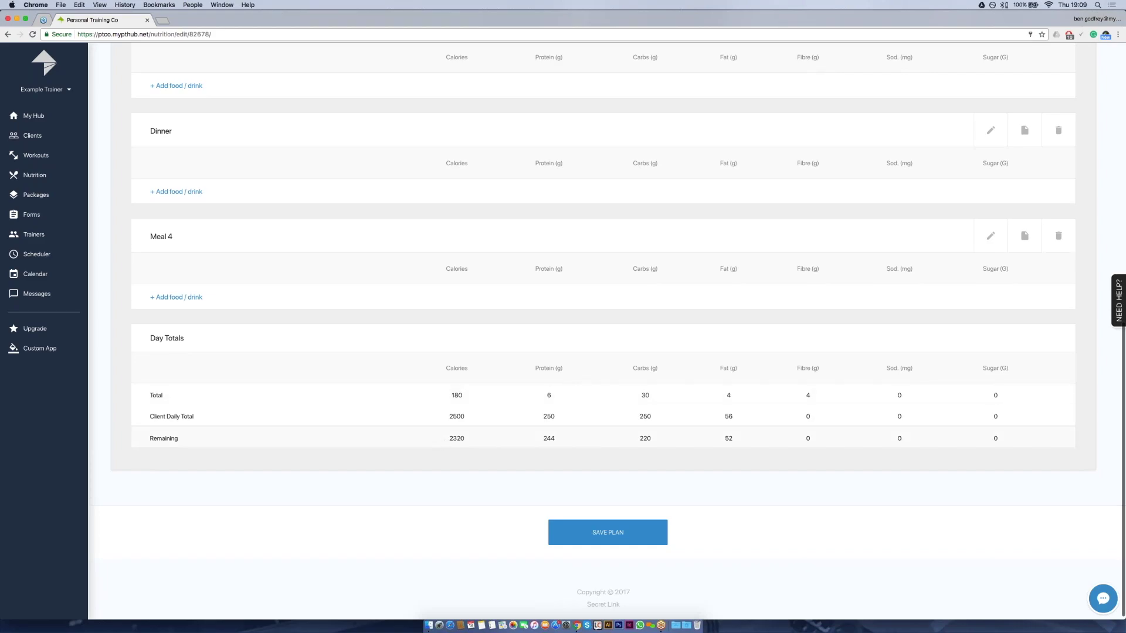
pyautogui.scroll(3, 103, 314)
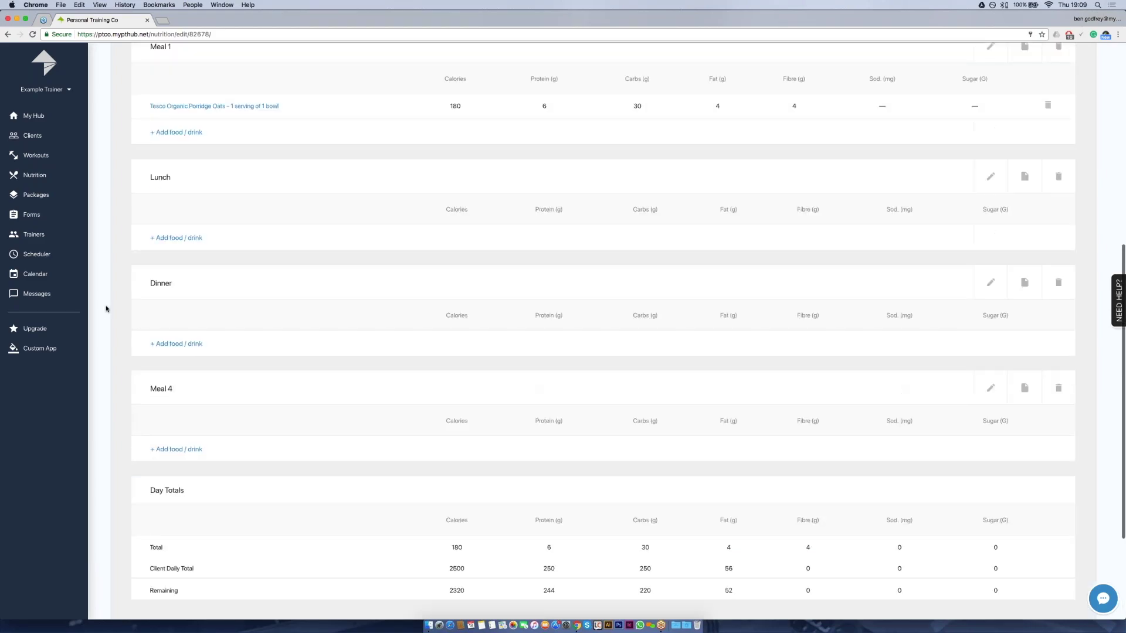
pyautogui.scroll(3, 106, 309)
pyautogui.click(175, 274)
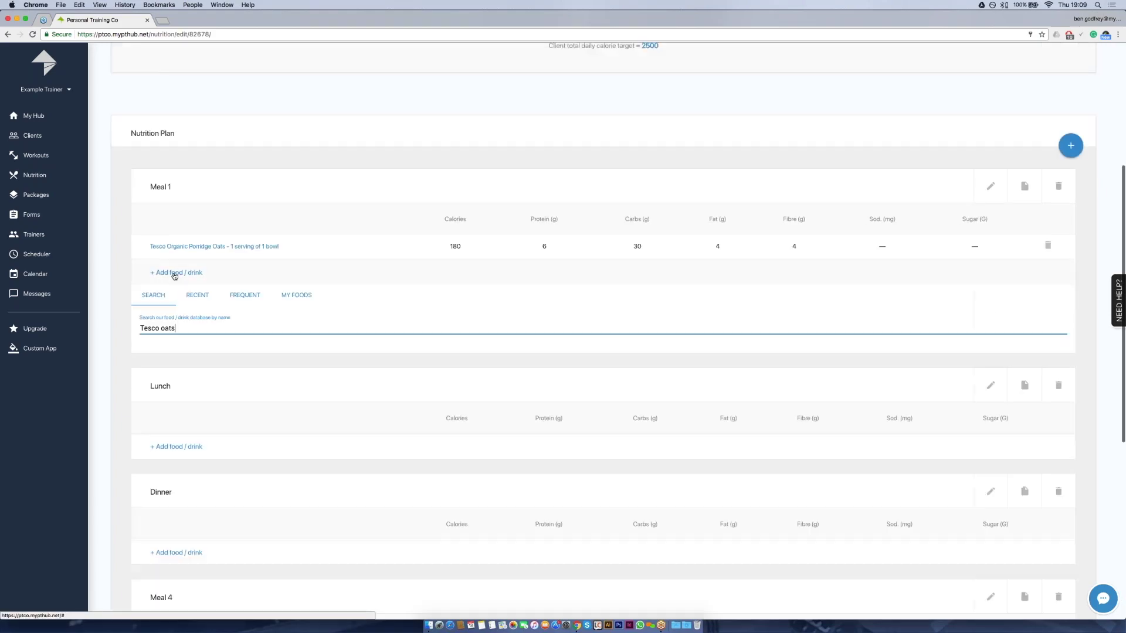
pyautogui.tripleClick(159, 329)
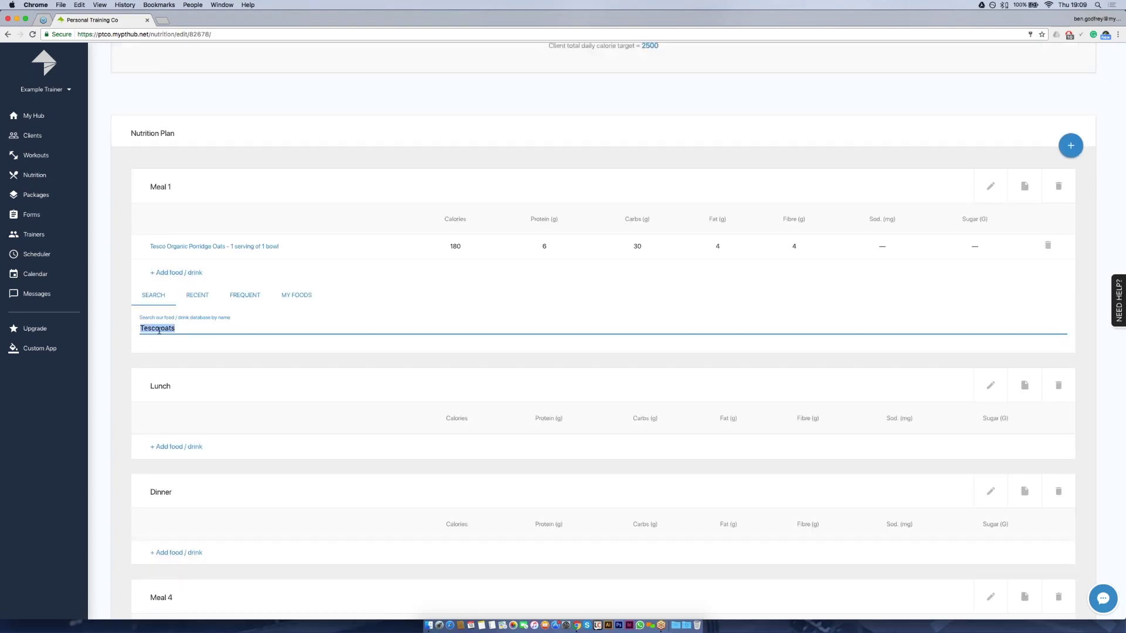
pyautogui.write('whole milk')
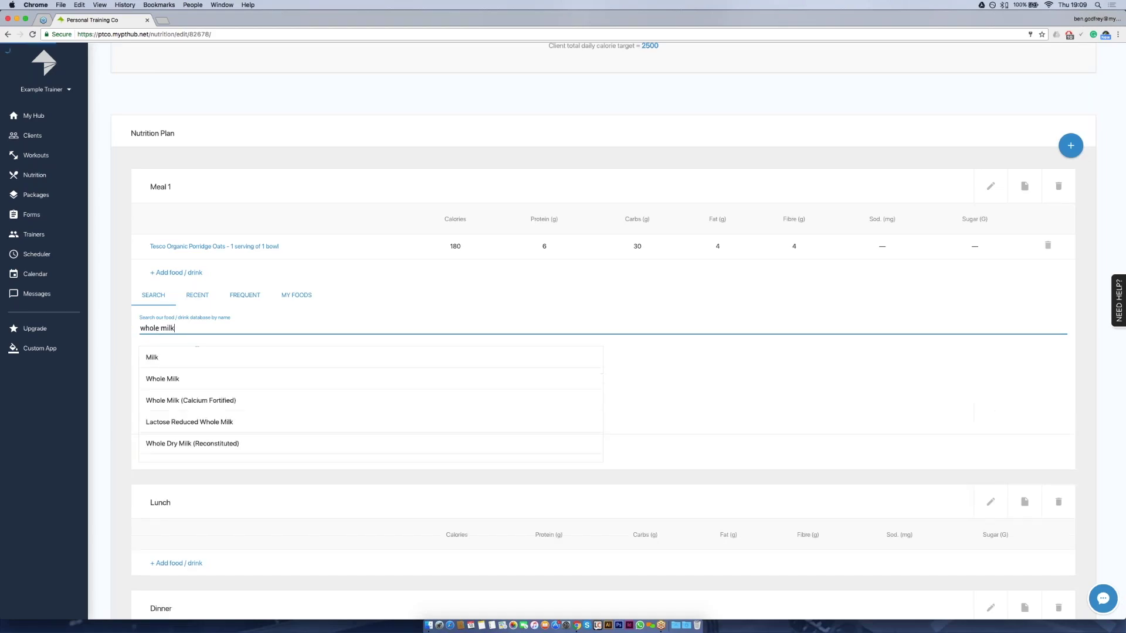
pyautogui.click(165, 379)
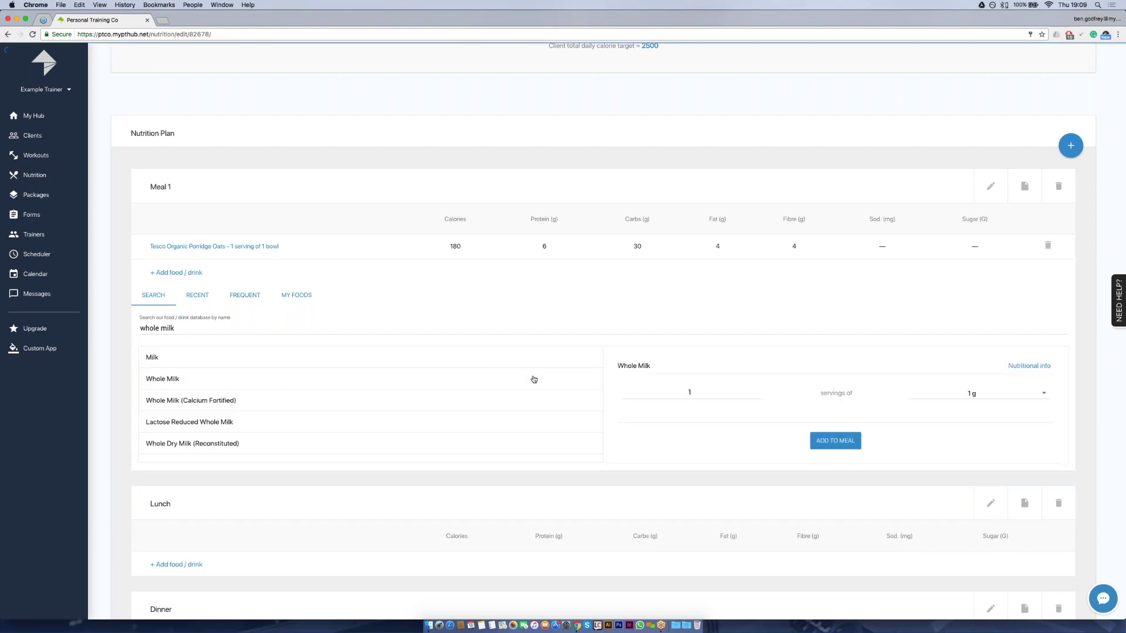
pyautogui.click(977, 394)
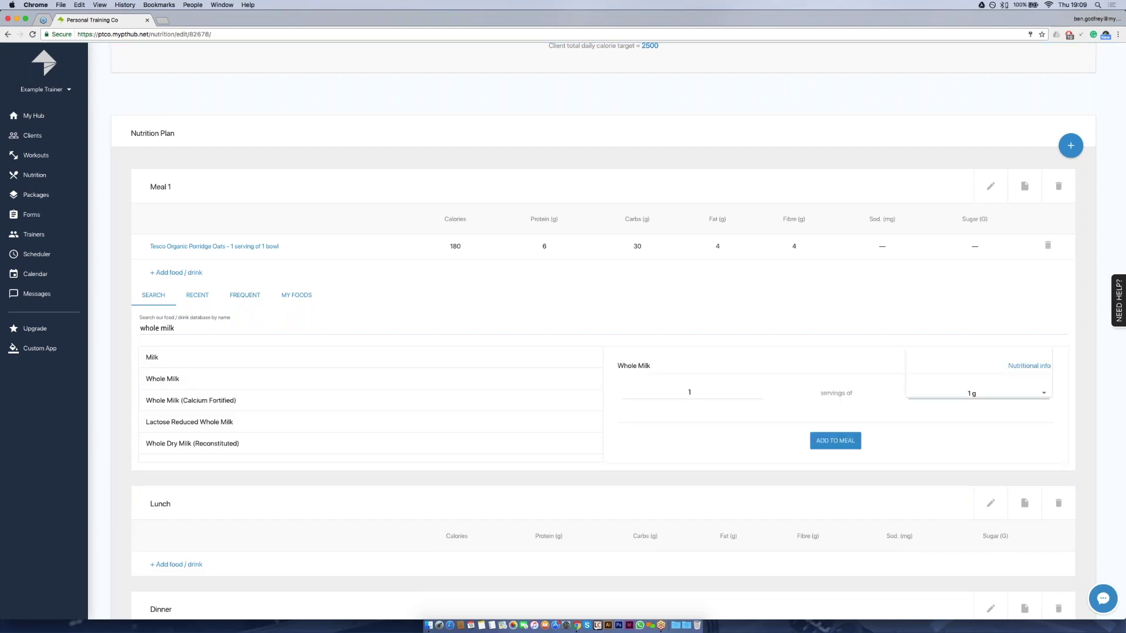
pyautogui.click(958, 374)
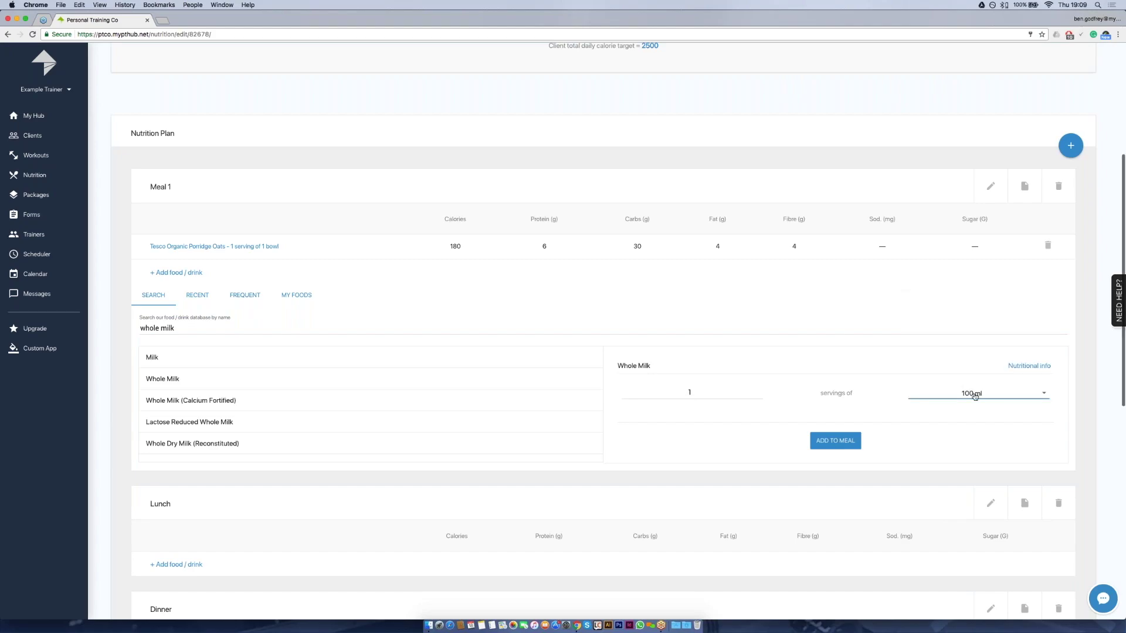
# Check the nutritional information for Whole Milk and add the single 100 ml serving to Meal 1
pyautogui.click(1031, 368)
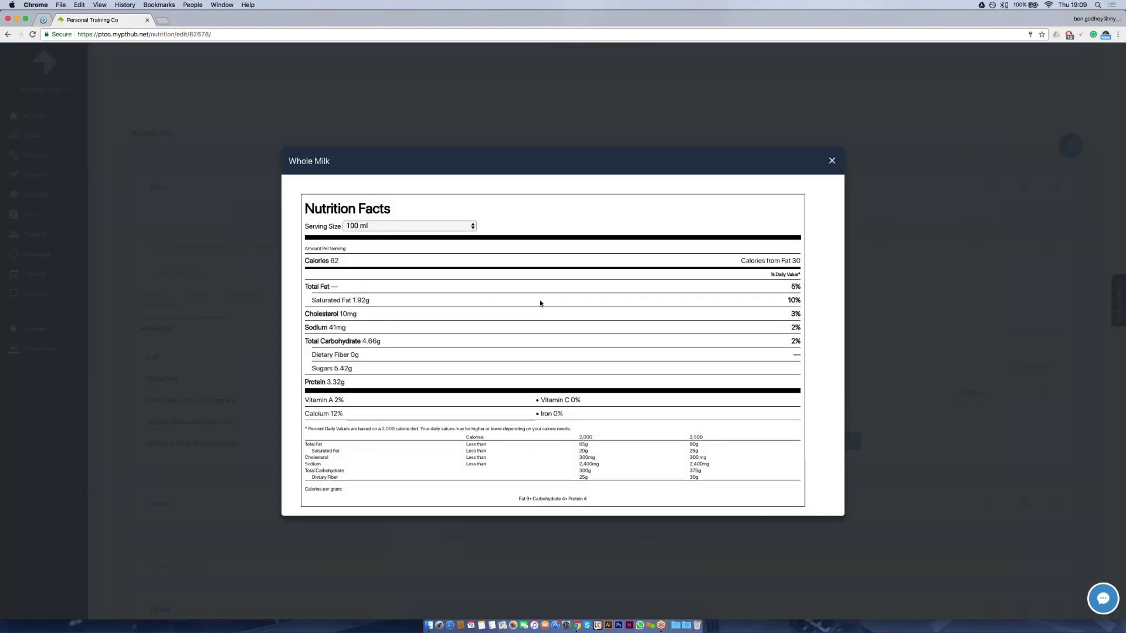
pyautogui.click(832, 163)
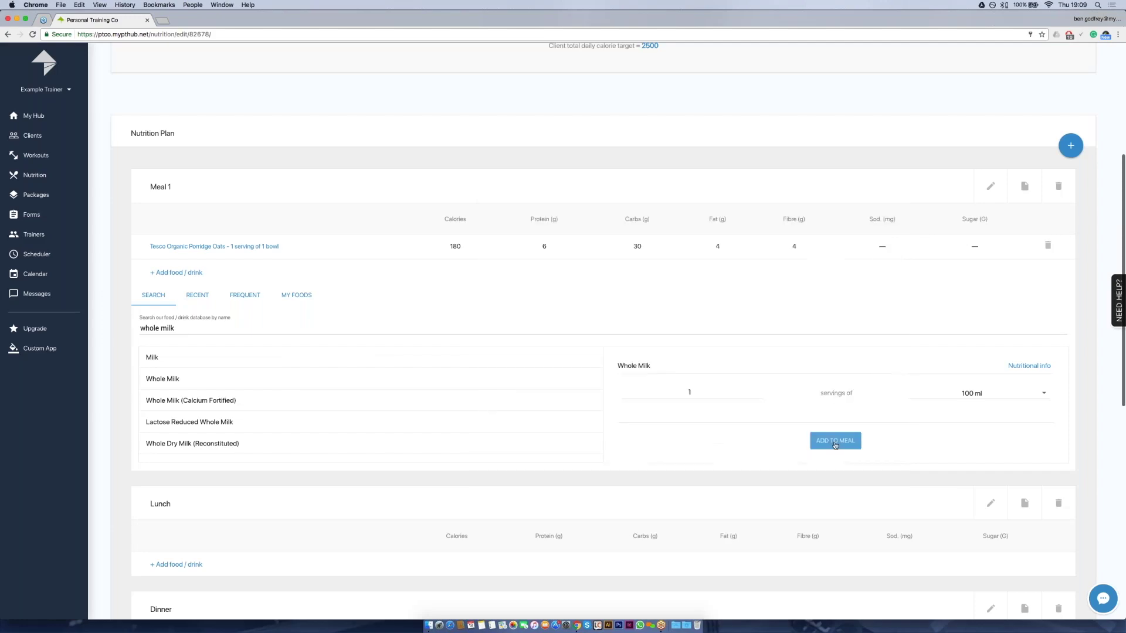
pyautogui.click(835, 444)
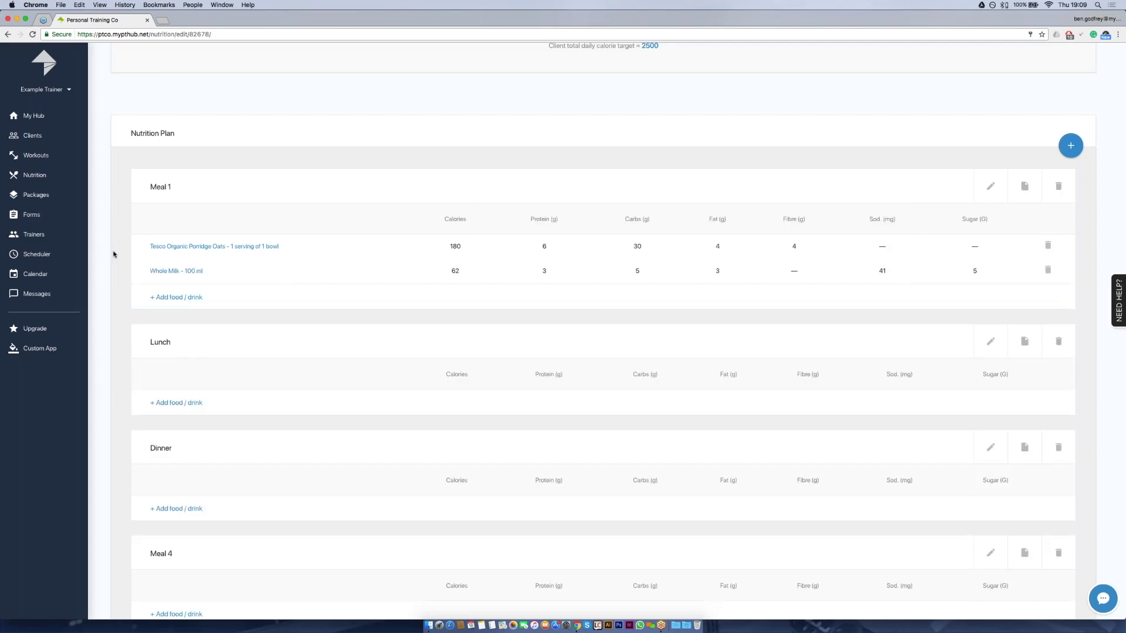
pyautogui.scroll(-1, 114, 254)
pyautogui.scroll(-10, 113, 255)
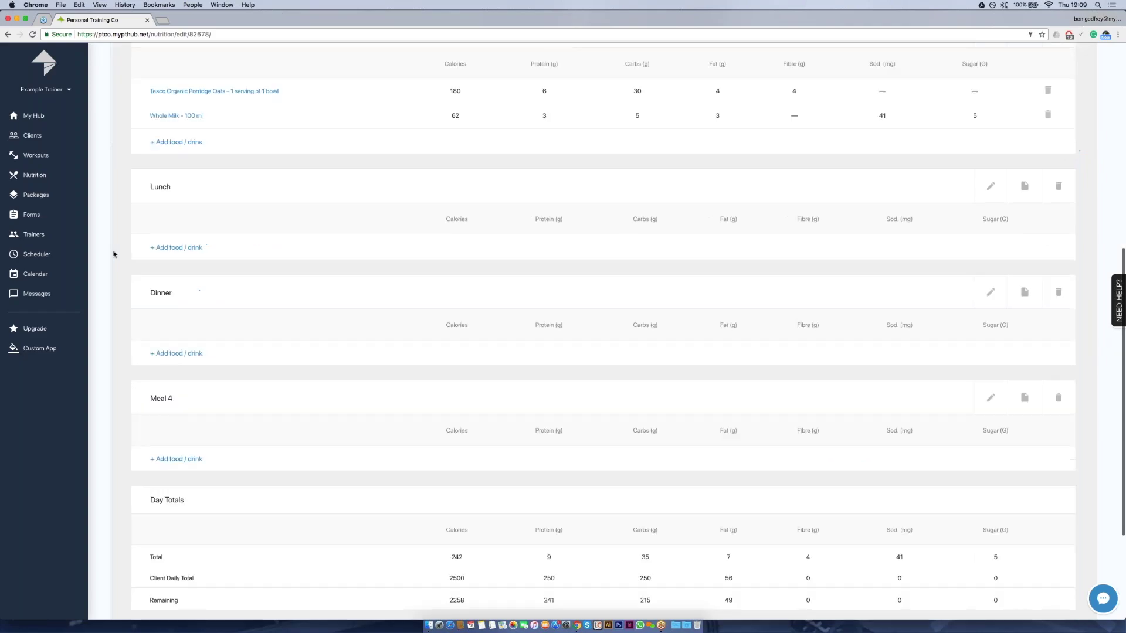
# Save the nutrition plan and assign "Week 1 Macros - Fat Loss" to Example Client
pyautogui.click(592, 528)
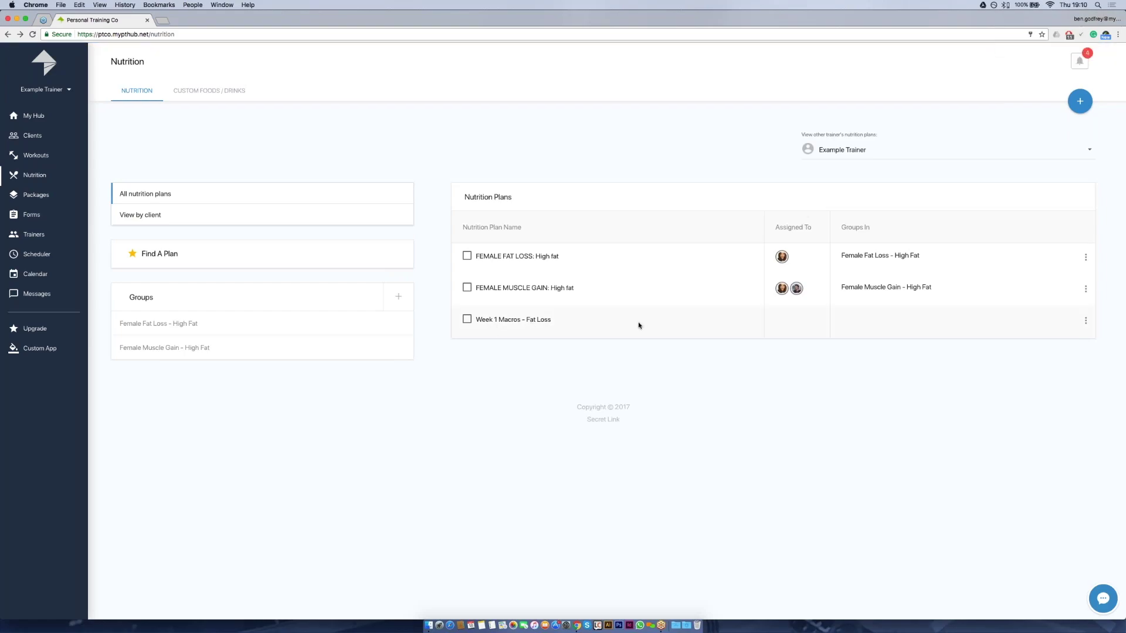
pyautogui.click(1085, 321)
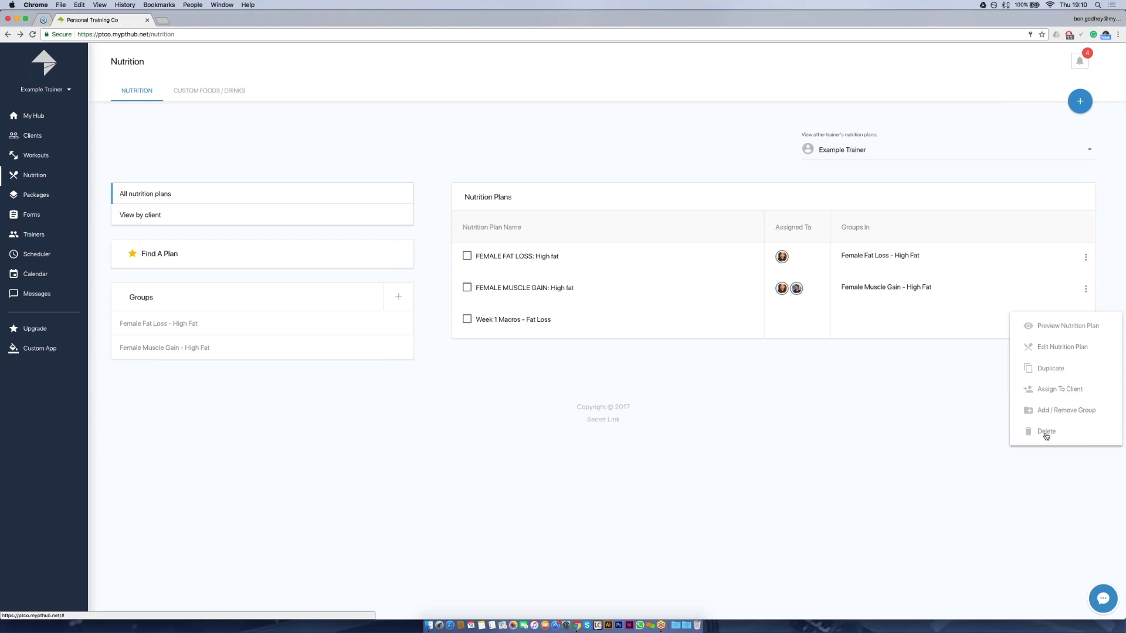
pyautogui.click(1053, 389)
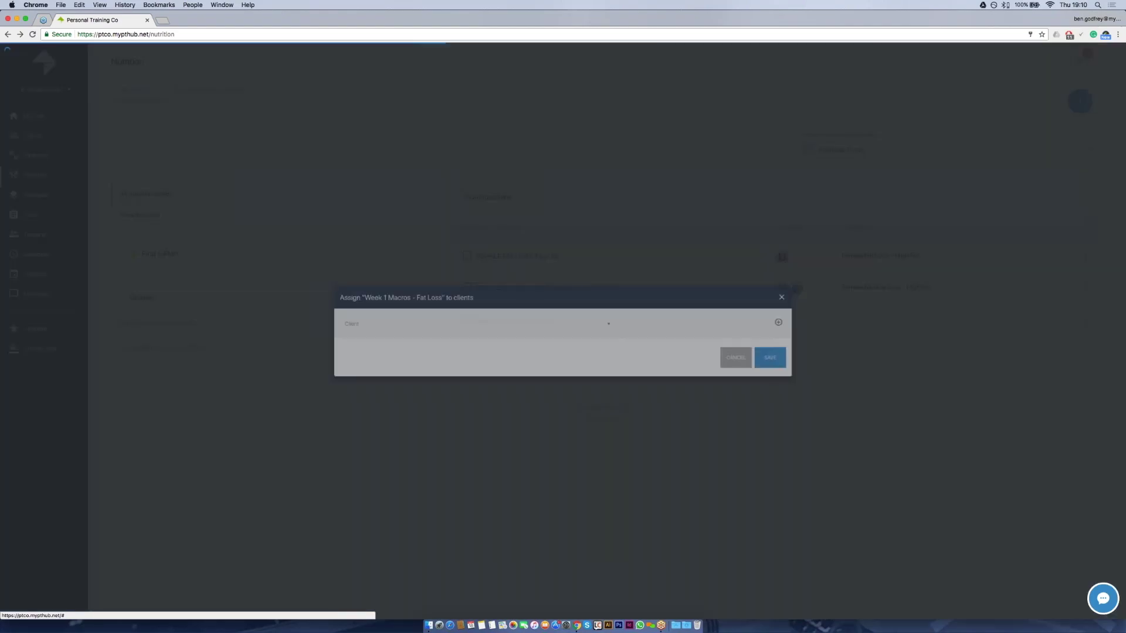
pyautogui.click(560, 327)
pyautogui.click(380, 324)
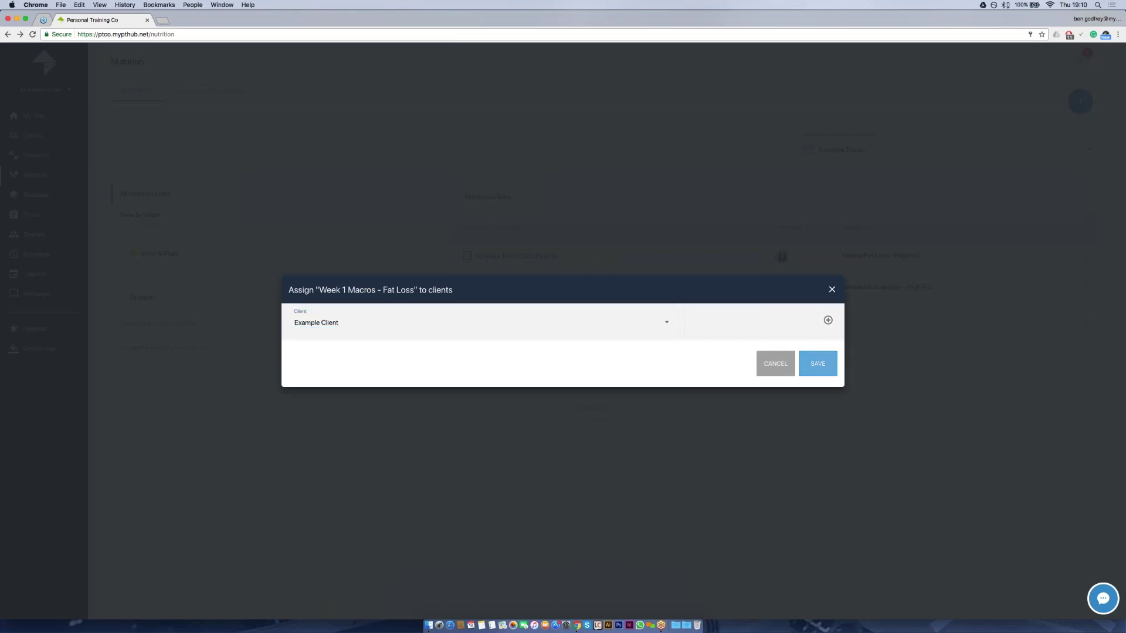
pyautogui.click(818, 363)
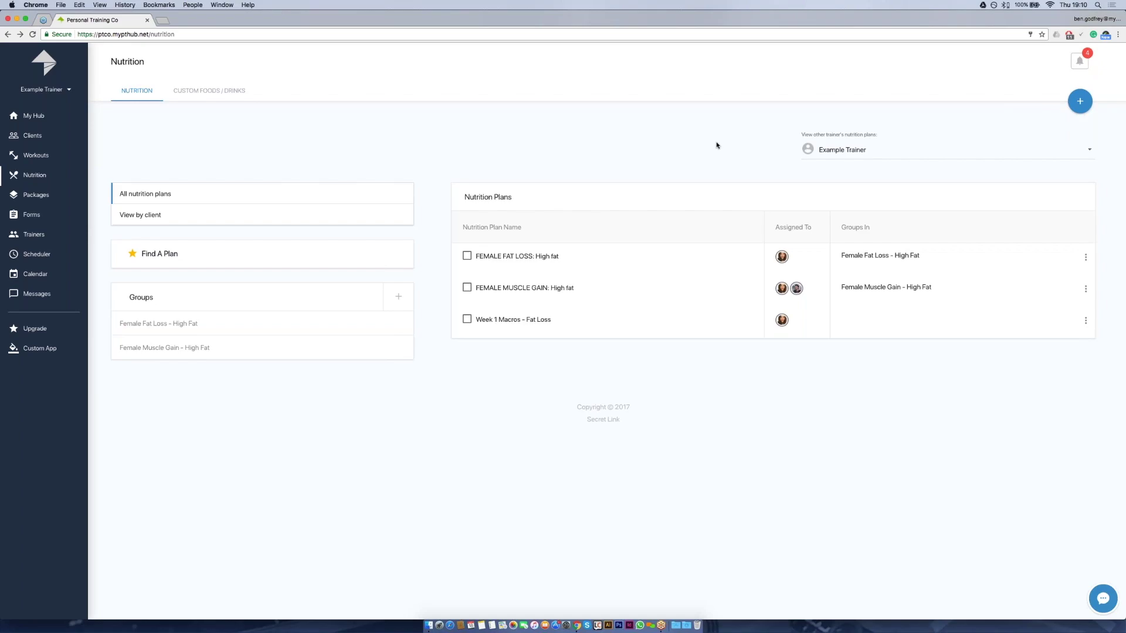
# Check which other trainers' nutrition plans can be viewed, keeping Example Trainer selected
pyautogui.click(844, 150)
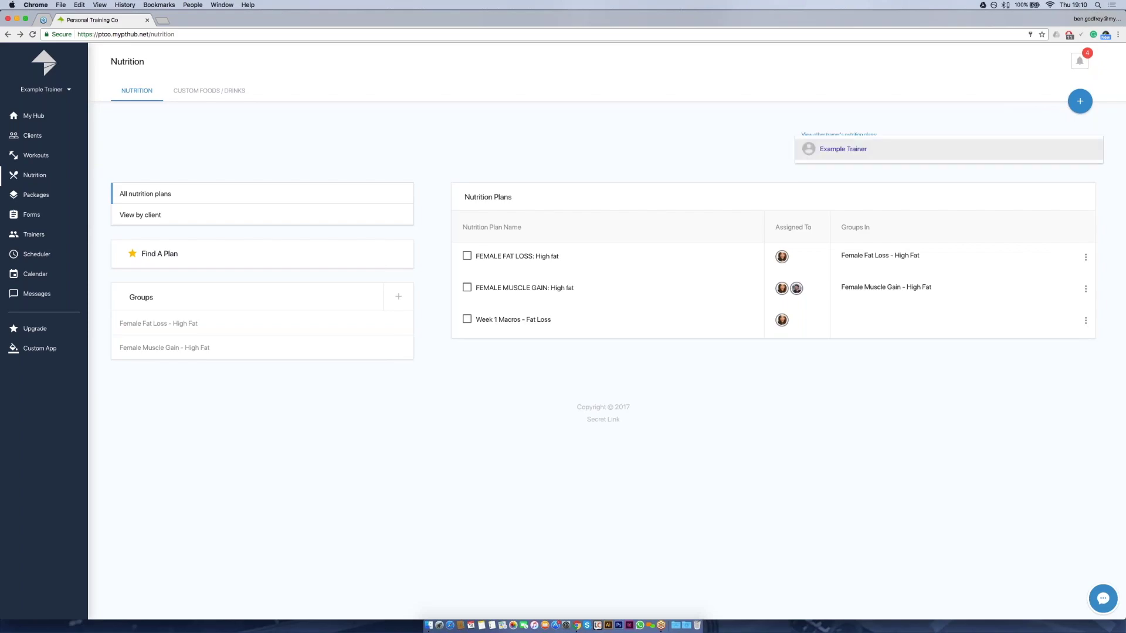
pyautogui.click(843, 149)
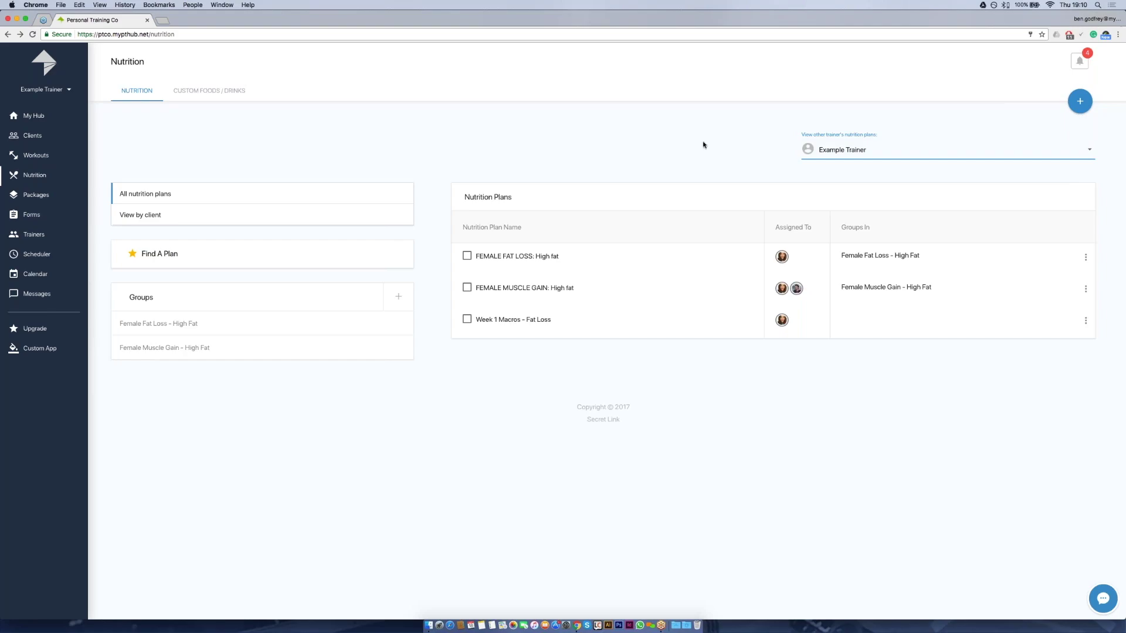
pyautogui.click(630, 143)
# Switch to Reflector 2 to show the mirrored iPhone and dismiss its device panel
pyautogui.click(678, 620)
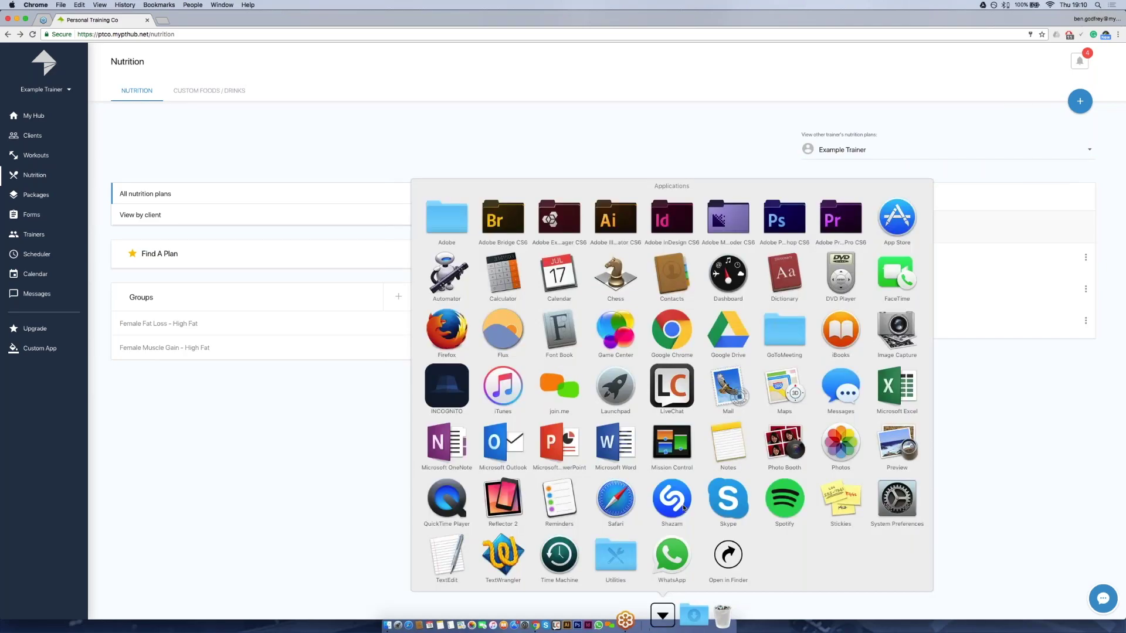
pyautogui.click(501, 498)
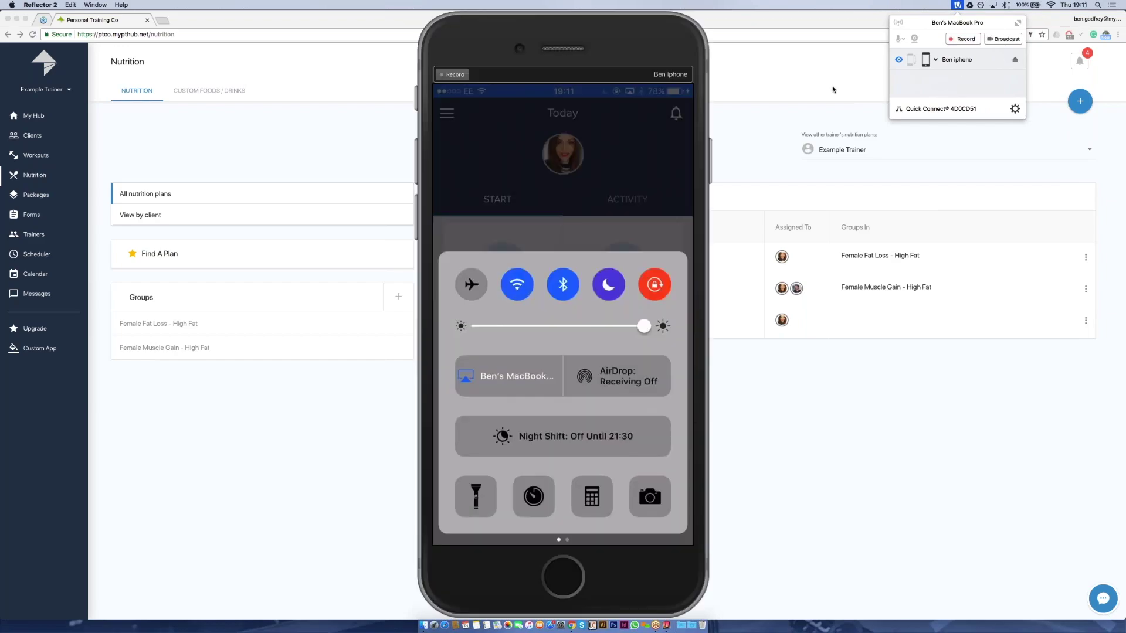
pyautogui.click(956, 6)
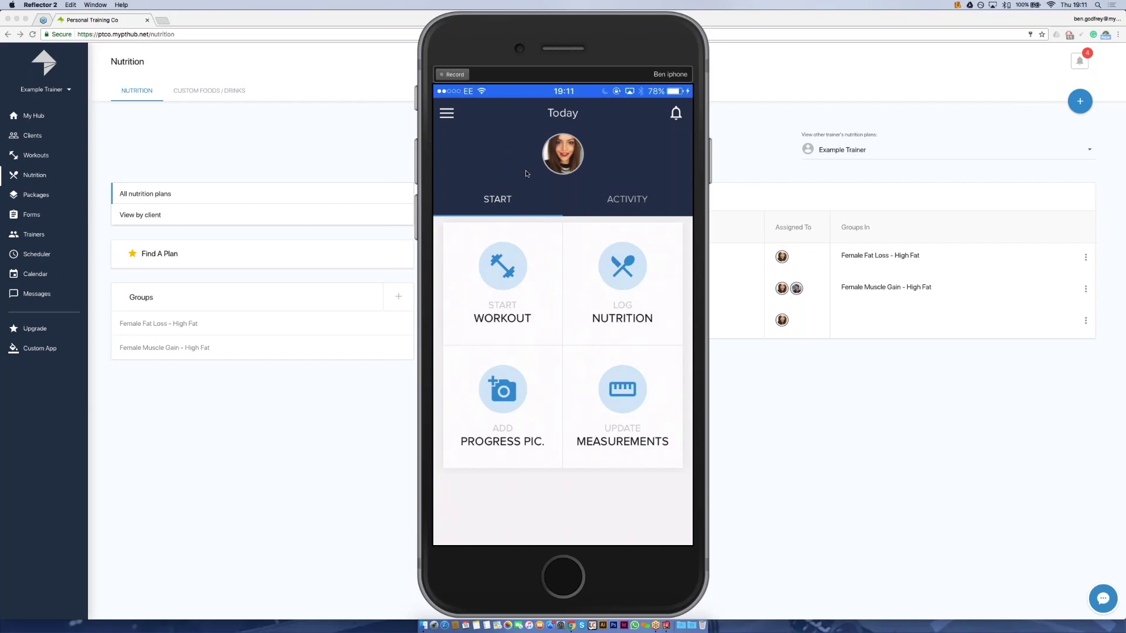
# Log nutrition against the "Week 1 Macros - Fat Loss" plan in the client app, recording the Tesco Organic Porridge Oats in Meal 1
pyautogui.click(601, 277)
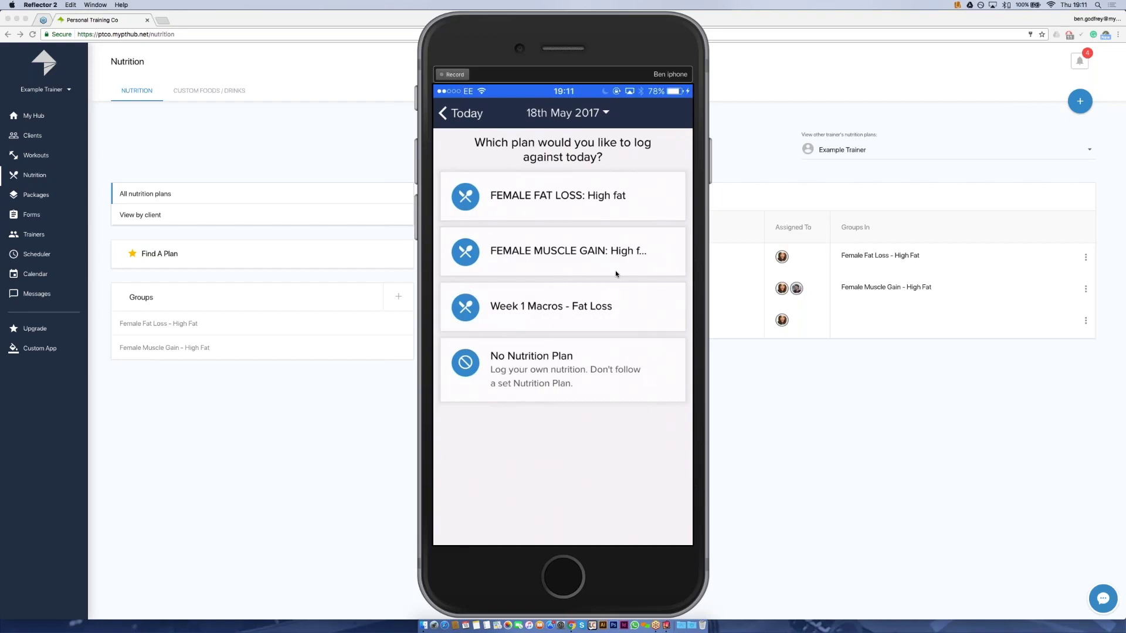
pyautogui.click(584, 310)
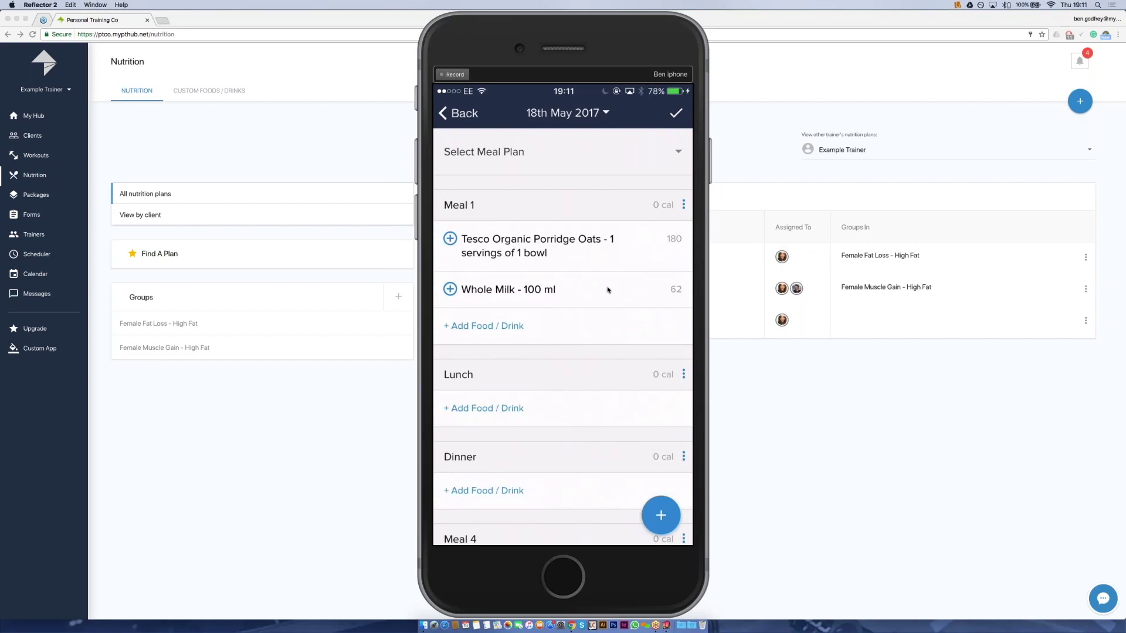
pyautogui.click(450, 239)
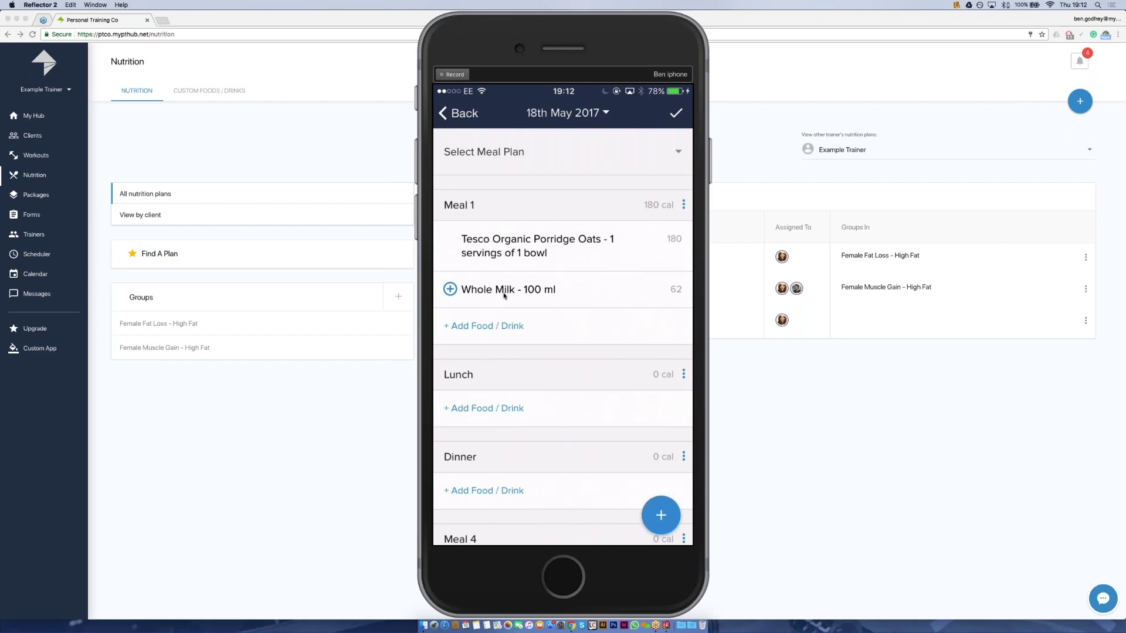
# Search for "Almond milk" as another Meal 1 food, log 100 ml of Almond Milk and save the day's nutrition log
pyautogui.click(515, 324)
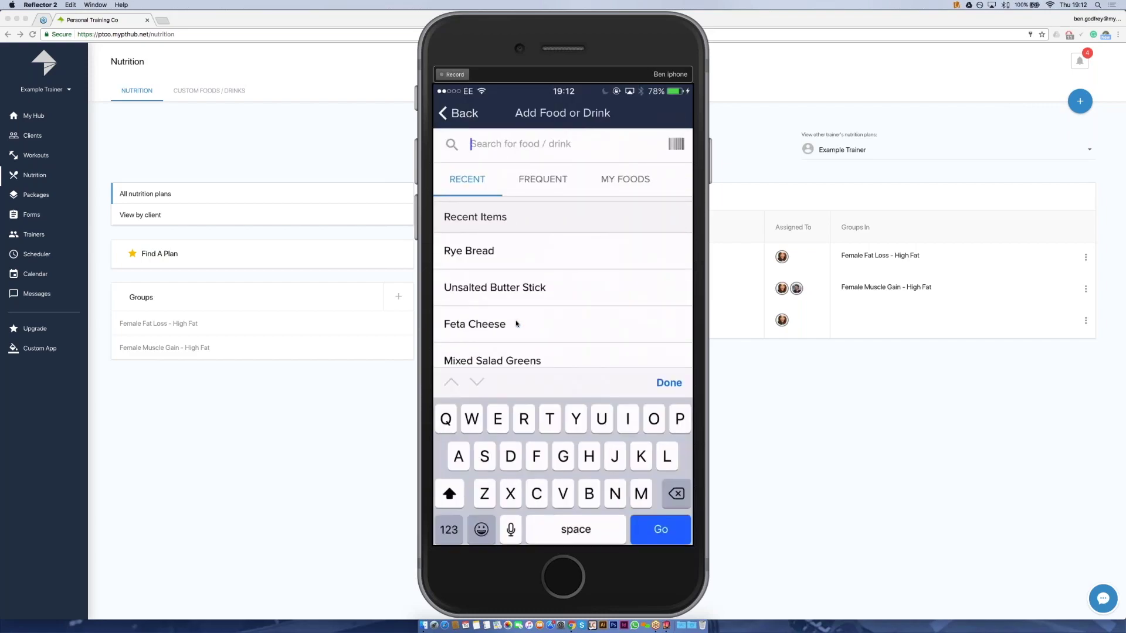
pyautogui.write('Almond milk')
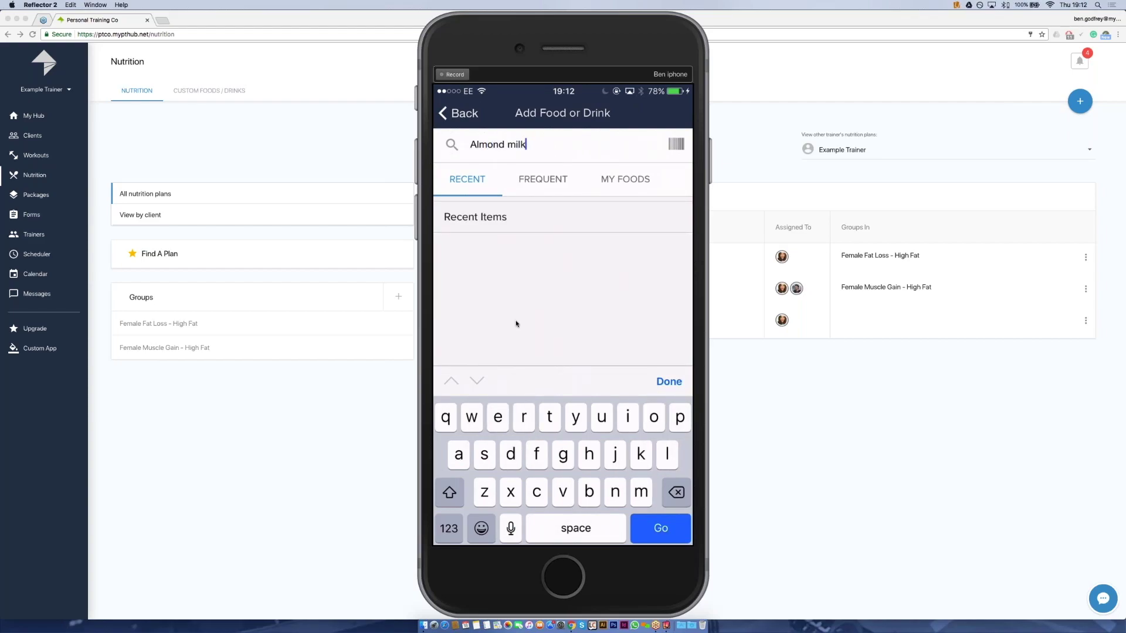
pyautogui.press('Return')
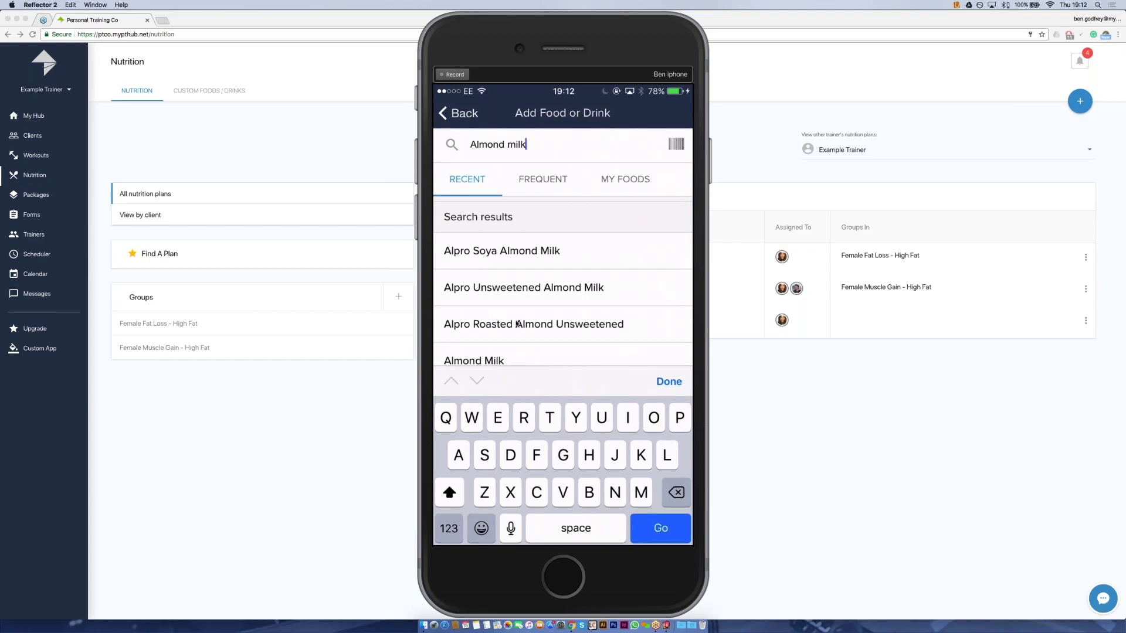
pyautogui.scroll(-1, 517, 323)
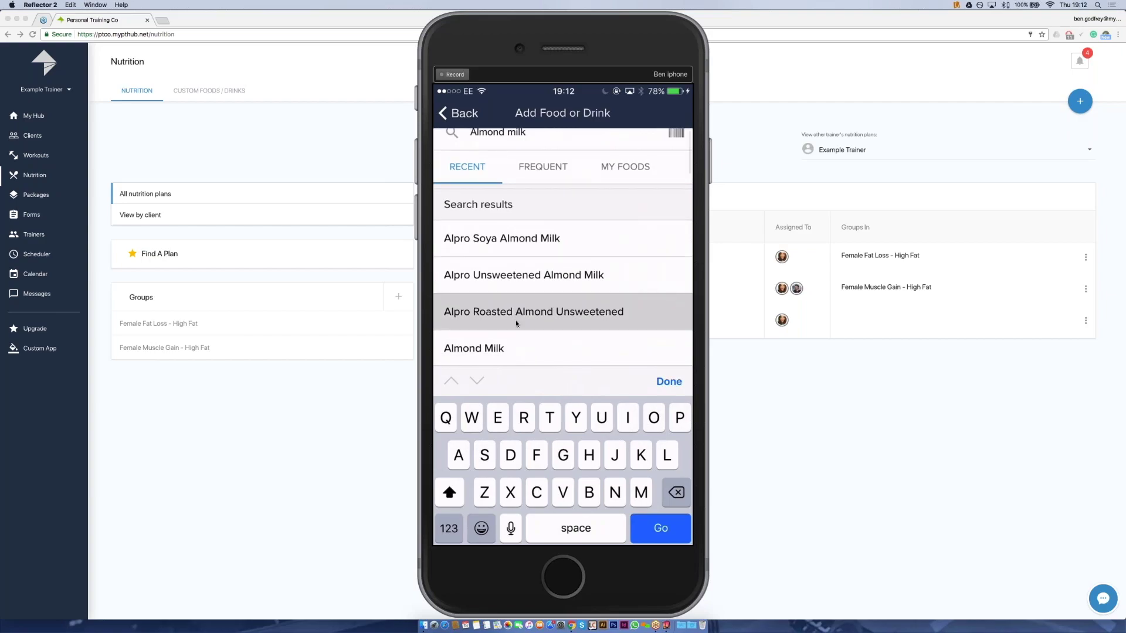
pyautogui.scroll(-1, 515, 320)
pyautogui.click(515, 322)
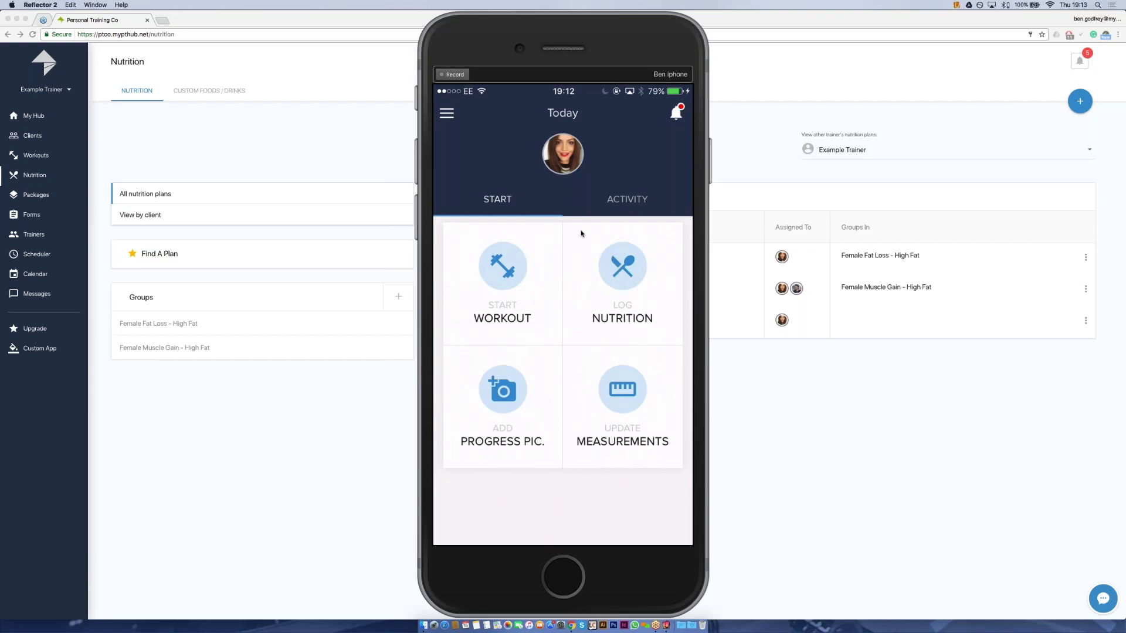
# Switch back to Chrome and review Example Client's logged nutrition for 18th May from the recent client activity
pyautogui.click(580, 233)
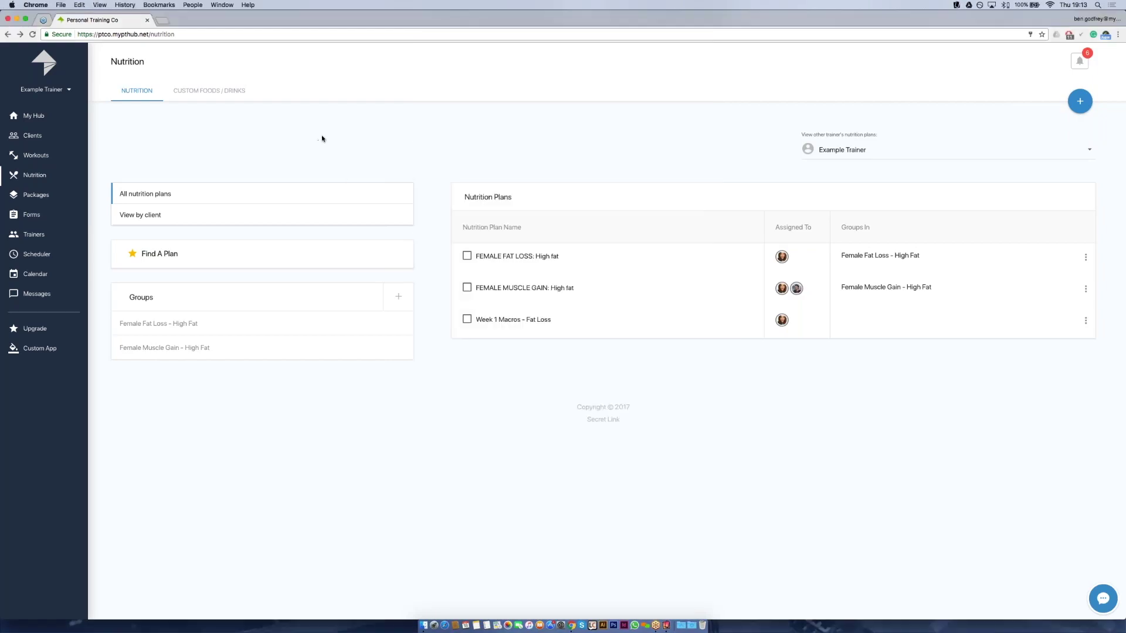
pyautogui.click(32, 116)
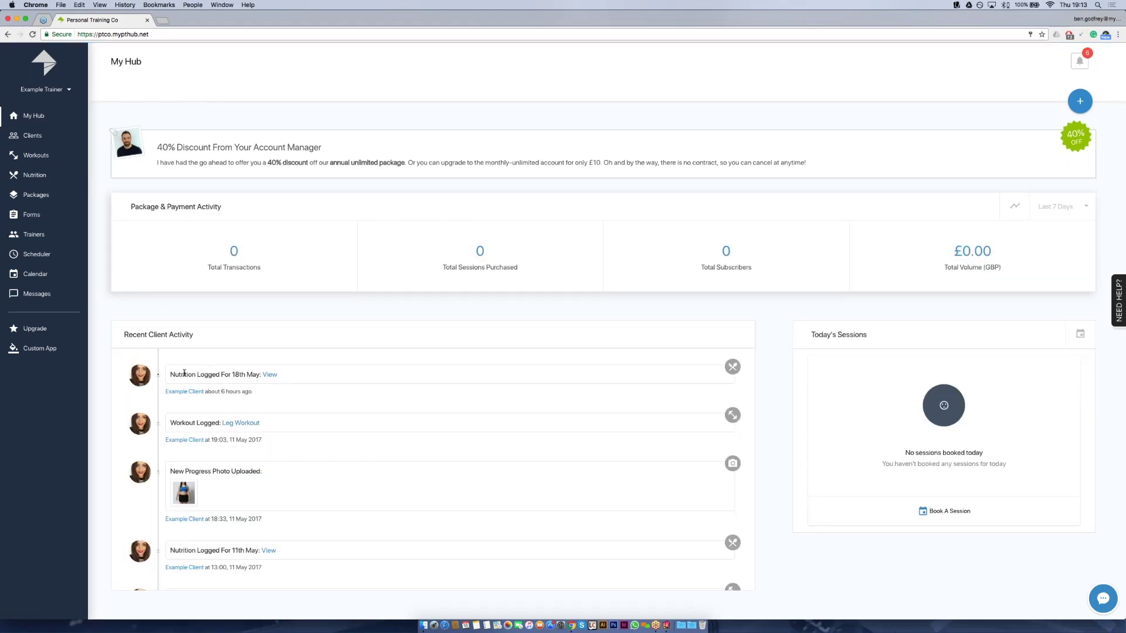
pyautogui.click(270, 376)
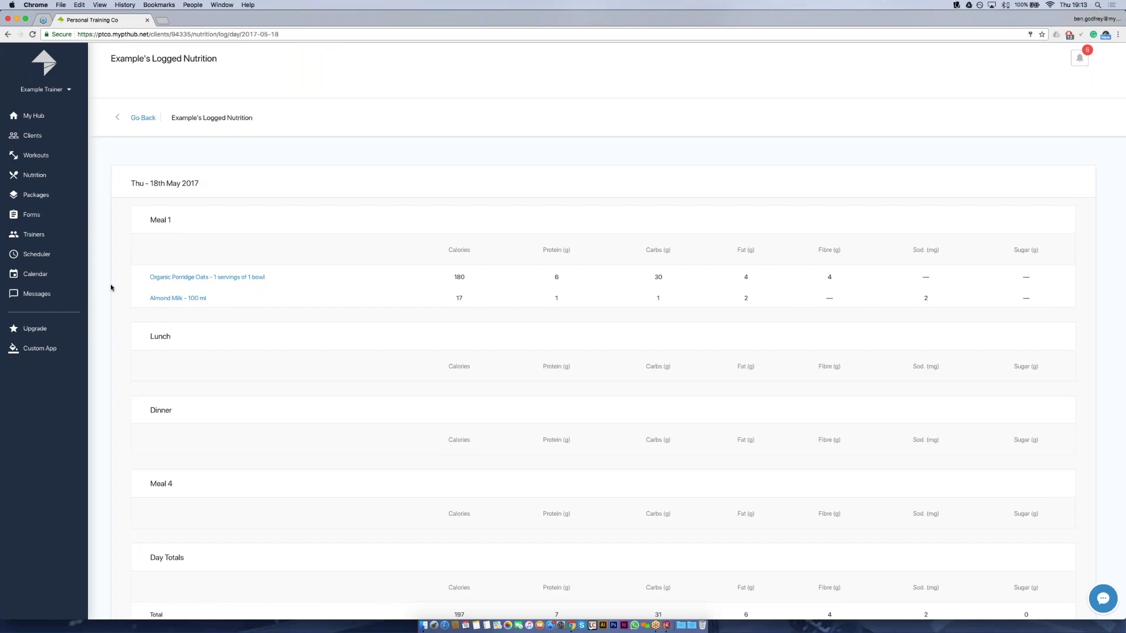
pyautogui.scroll(-5, 112, 288)
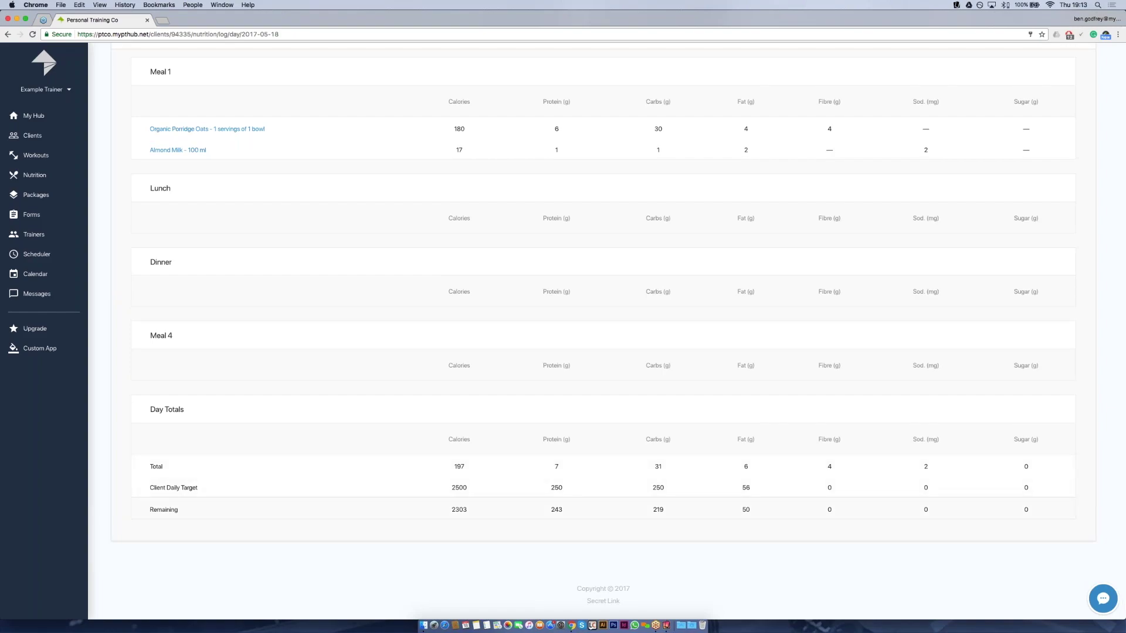
pyautogui.scroll(3, 105, 415)
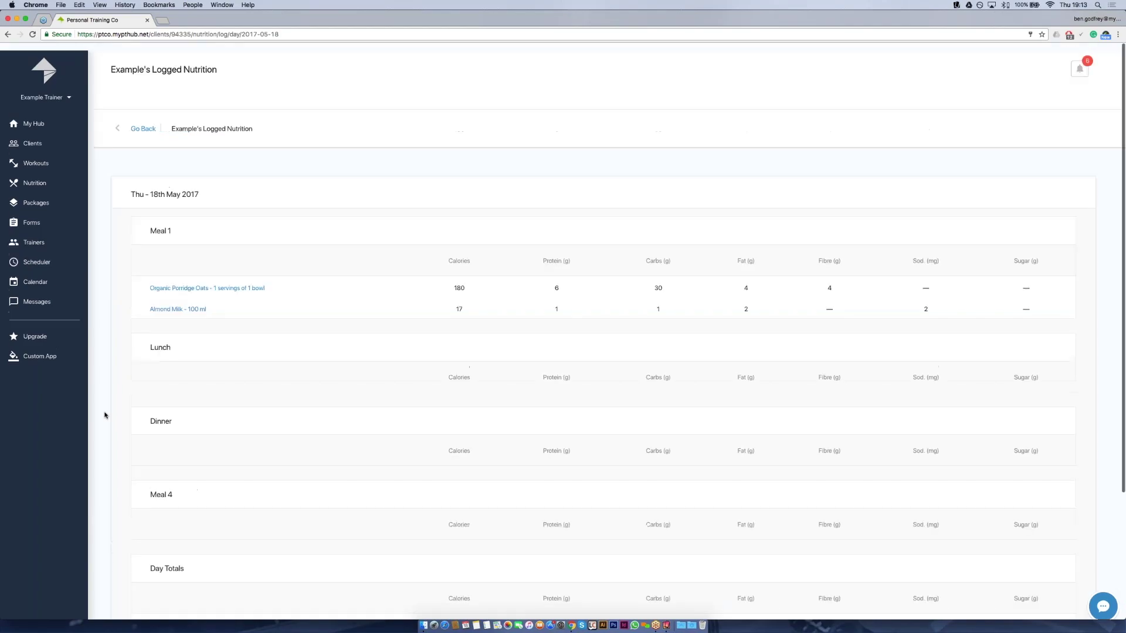
pyautogui.scroll(-1, 110, 399)
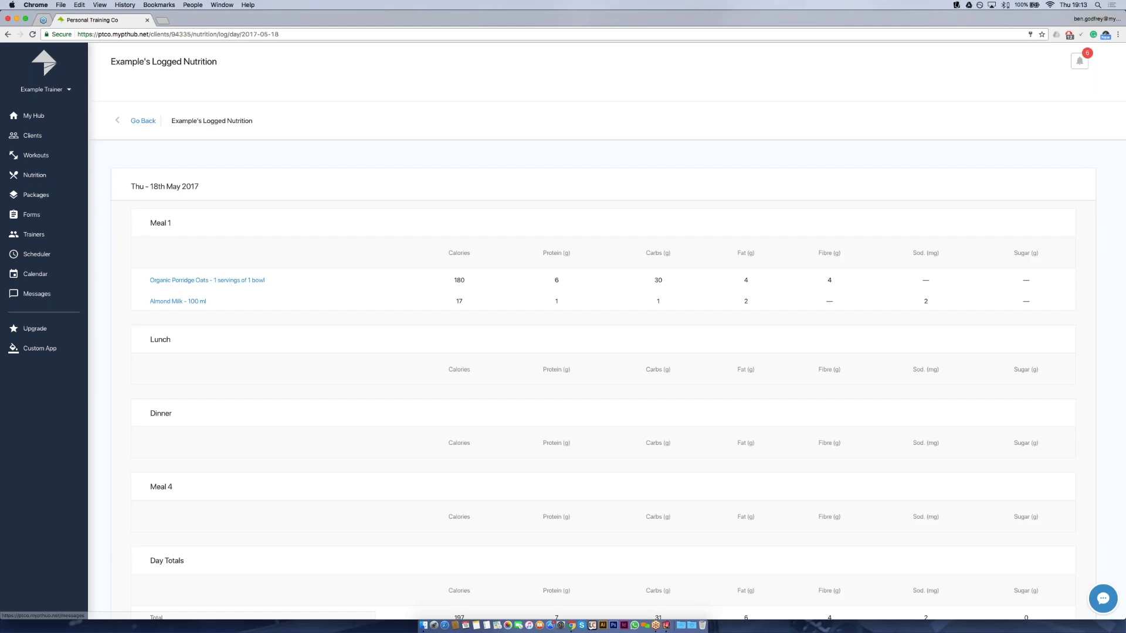
pyautogui.click(144, 121)
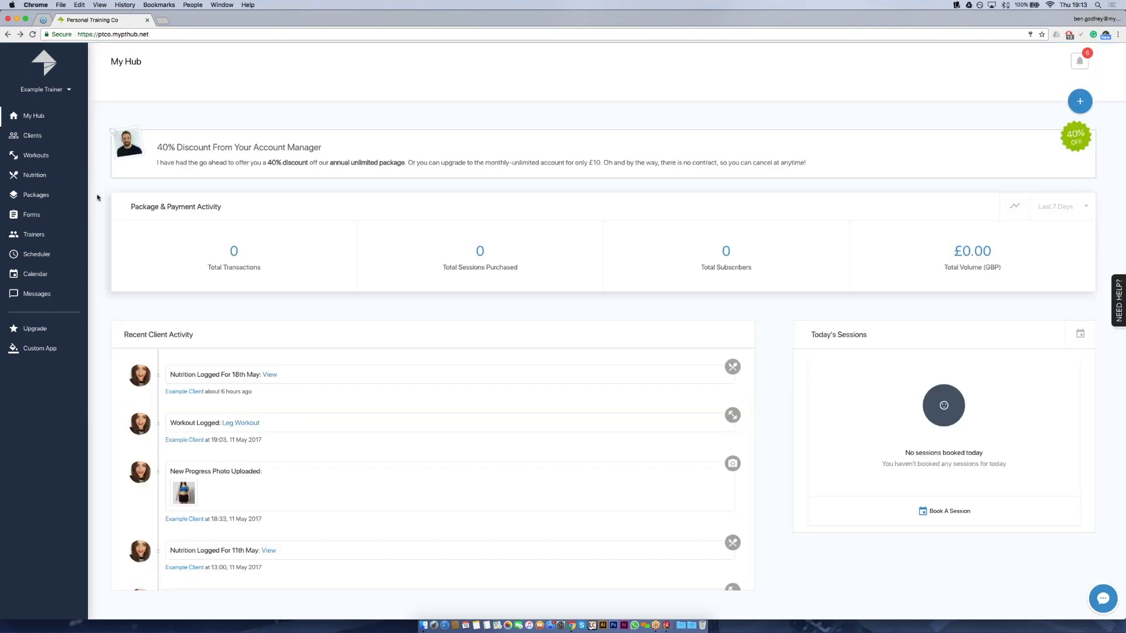
# Open the "FEMALE MUSCLE GAIN: High fat" nutrition plan for editing
pyautogui.click(36, 175)
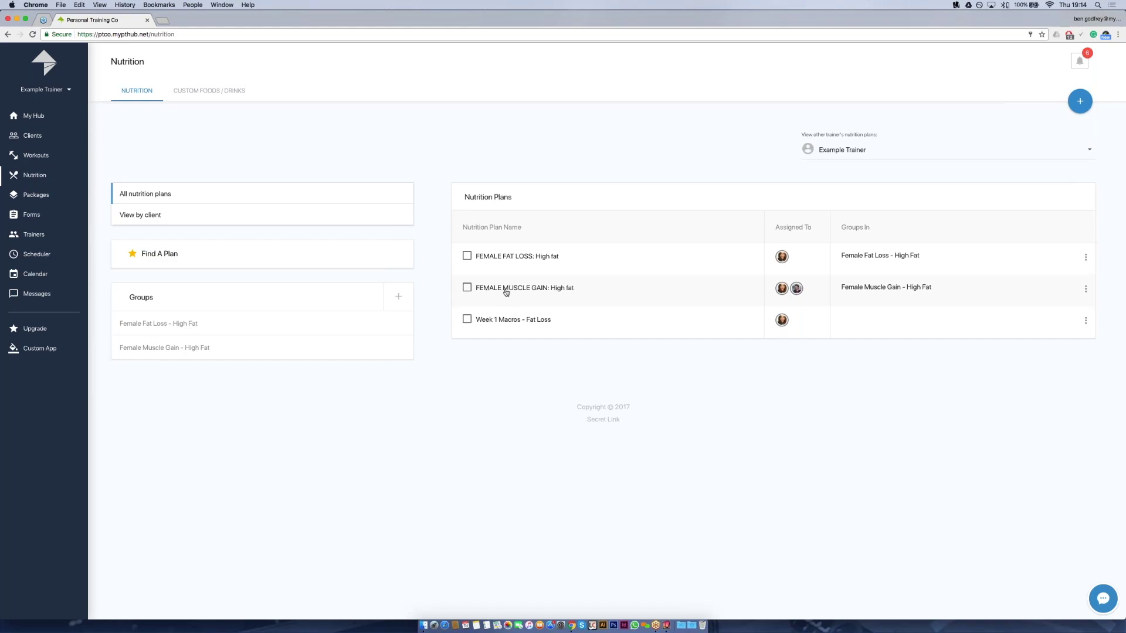
pyautogui.click(1085, 289)
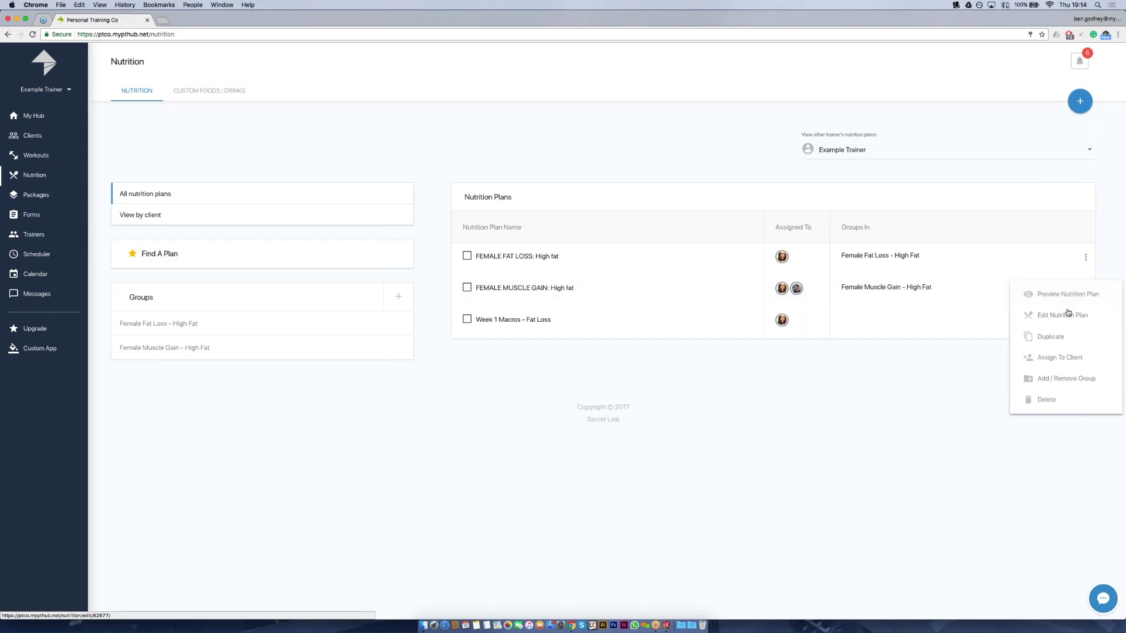
pyautogui.click(1062, 315)
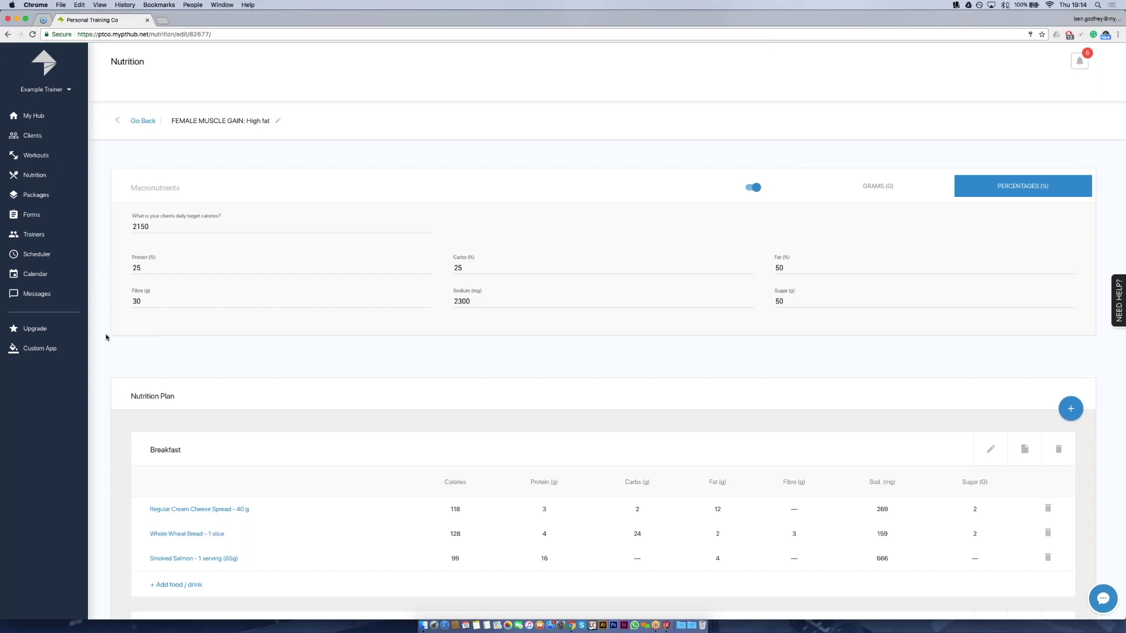
# Remove Blue Cheese - 40 g from the plan's Dinner meal
pyautogui.scroll(-1, 107, 346)
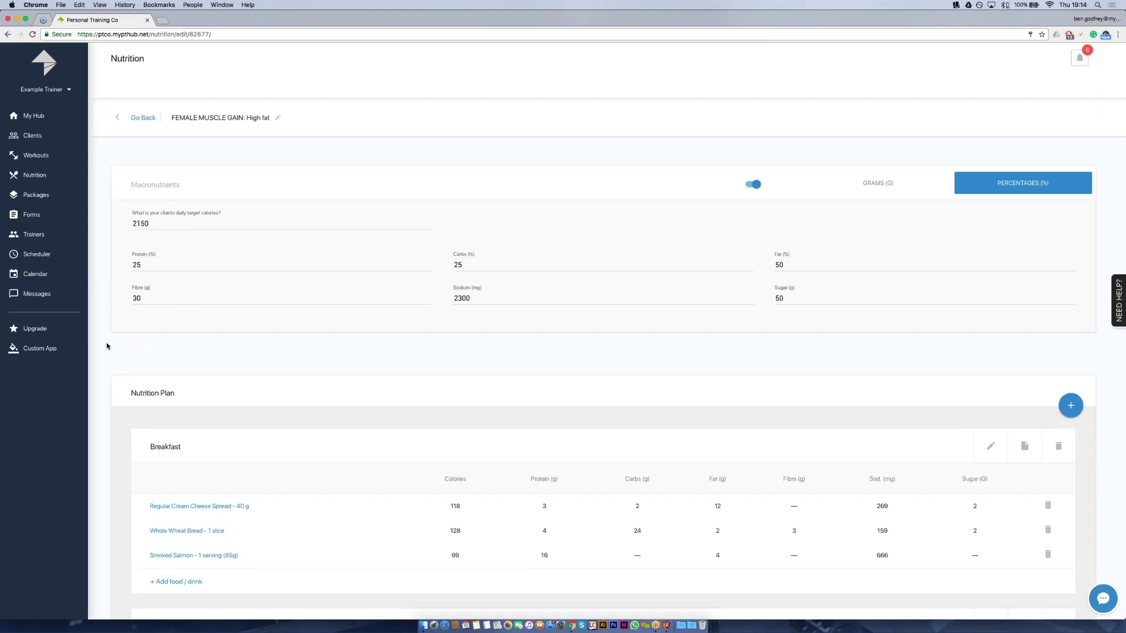
pyautogui.scroll(-10, 107, 345)
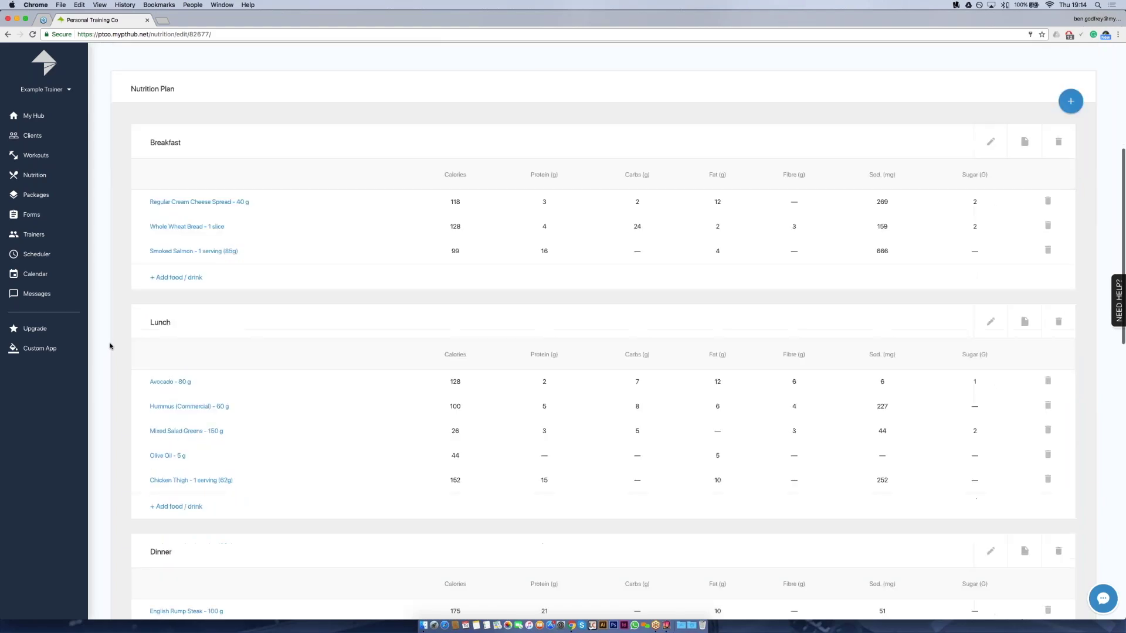
pyautogui.scroll(-3, 110, 346)
pyautogui.scroll(-5, 117, 368)
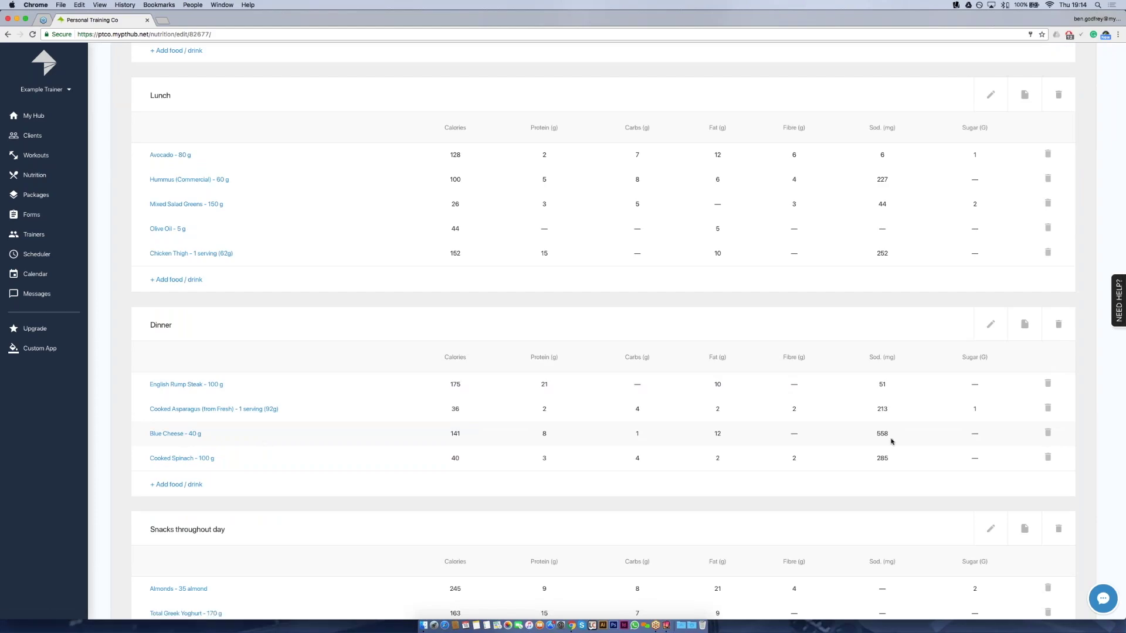
pyautogui.click(1047, 434)
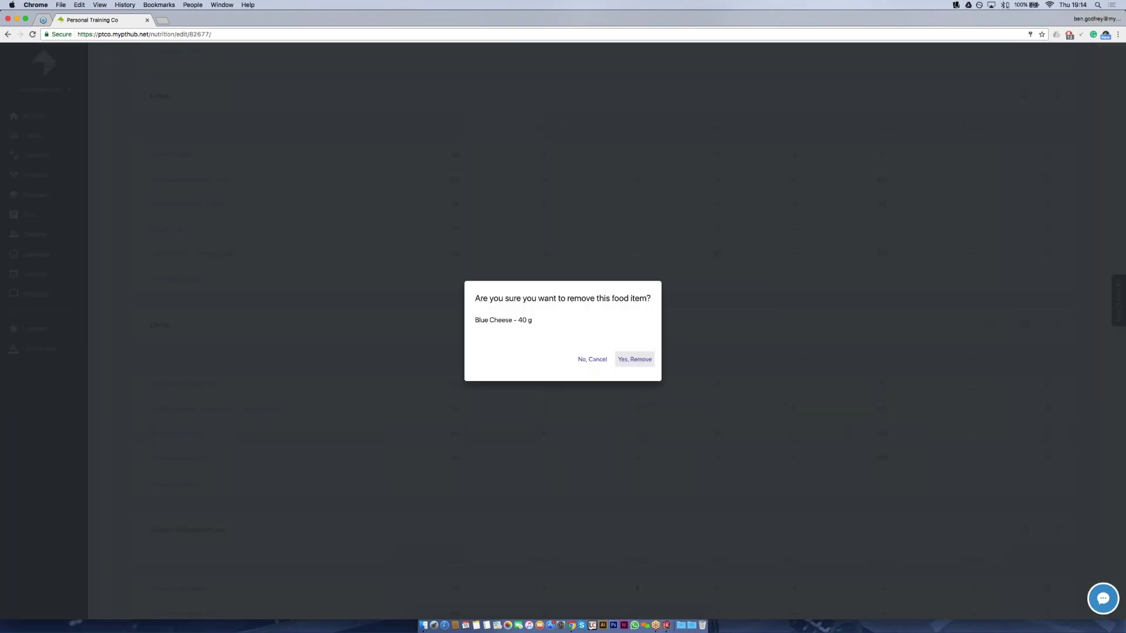
pyautogui.click(760, 382)
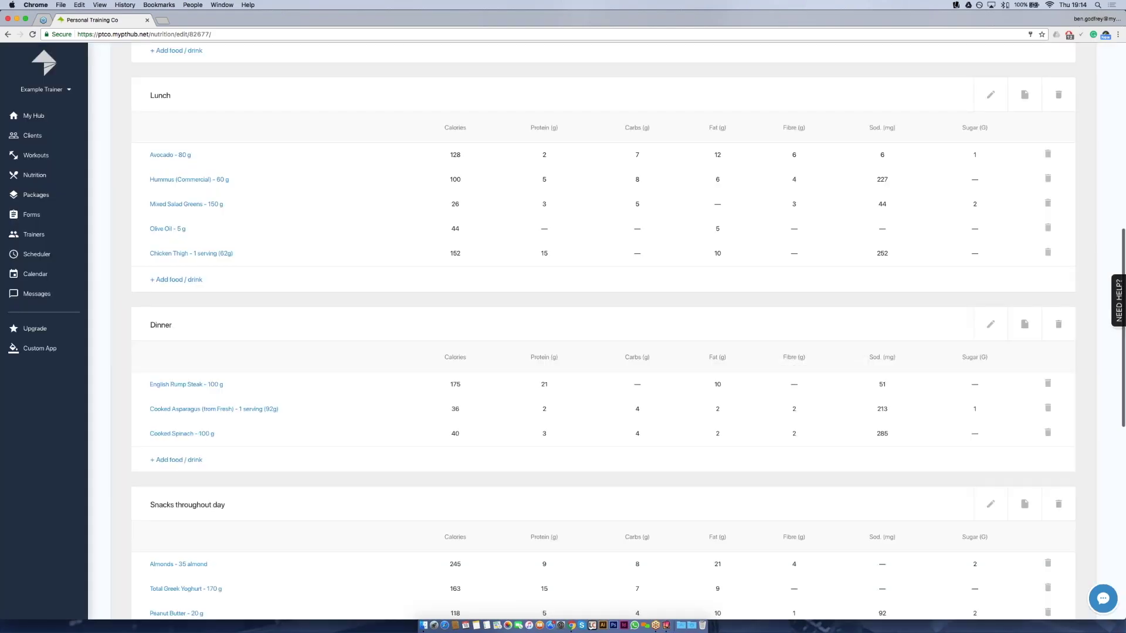
# Search the food database for "cheddar cheese" as a new Dinner food and choose Grated Cheddar Cheese
pyautogui.click(173, 460)
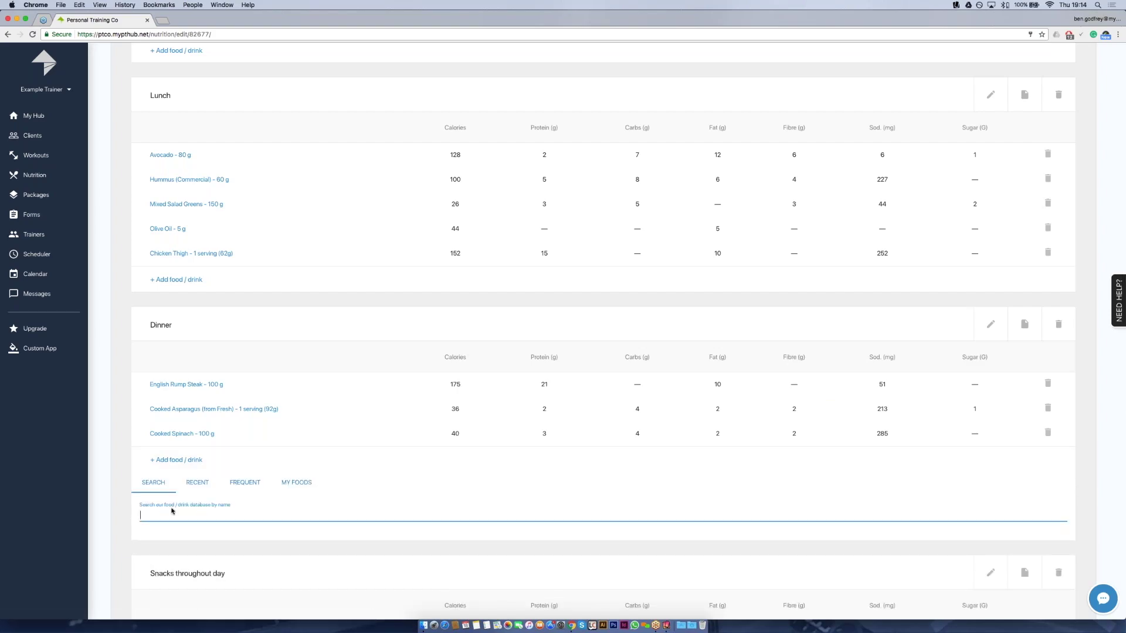
pyautogui.write('chedda')
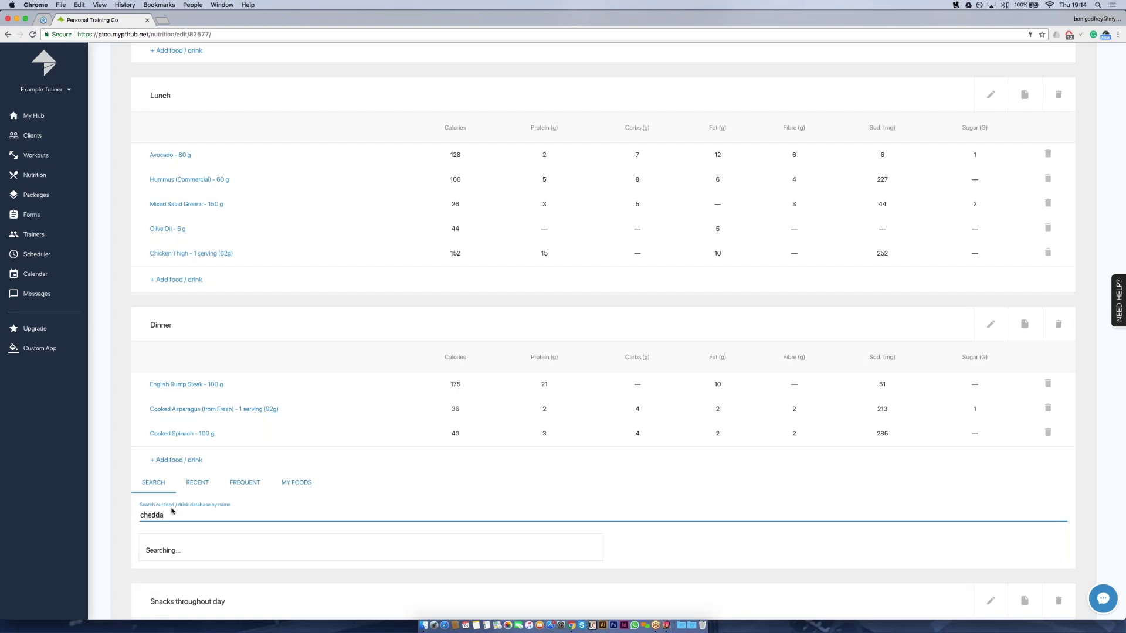
pyautogui.write('r cheese')
pyautogui.click(183, 545)
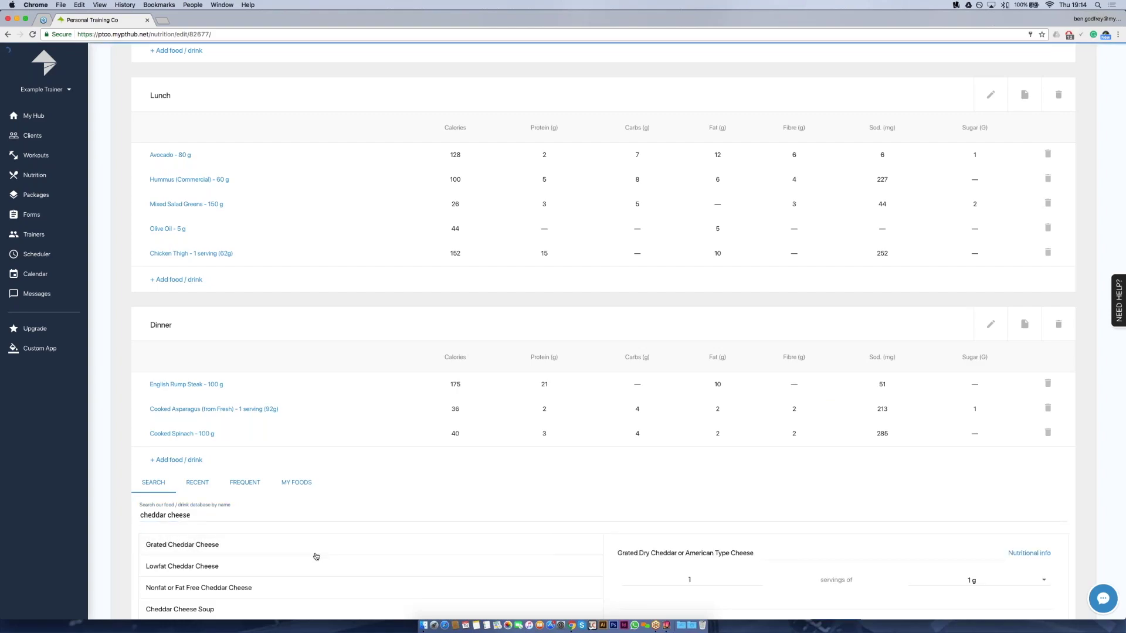
# Set the cheese portion to 0.5 servings of 100 g and add it to the Dinner meal
pyautogui.scroll(-3, 316, 556)
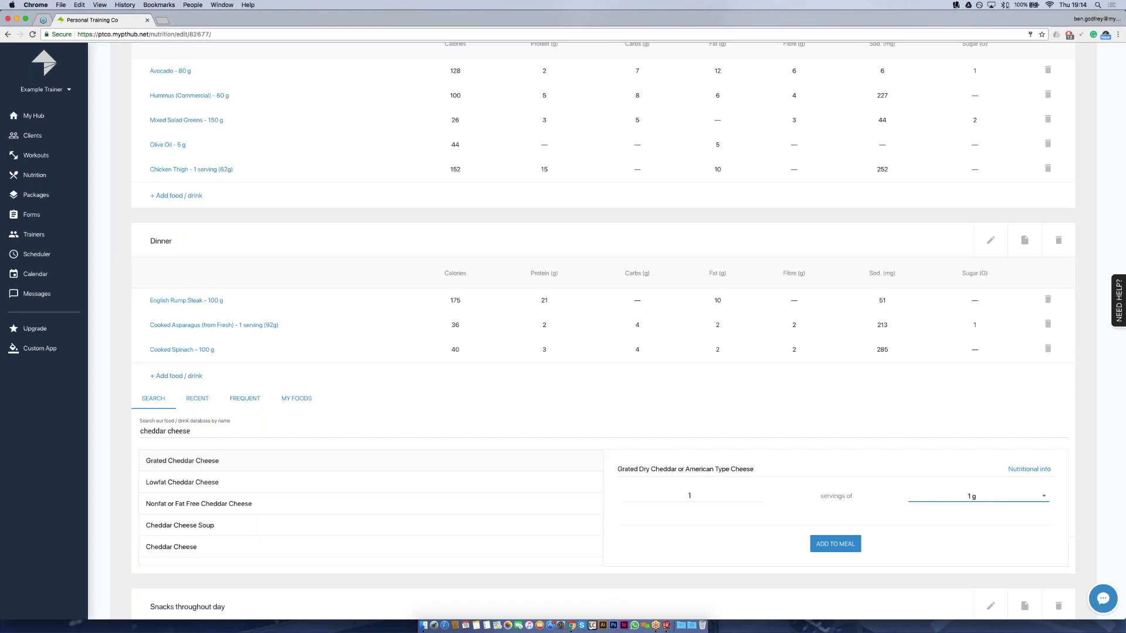
pyautogui.click(978, 495)
pyautogui.click(938, 454)
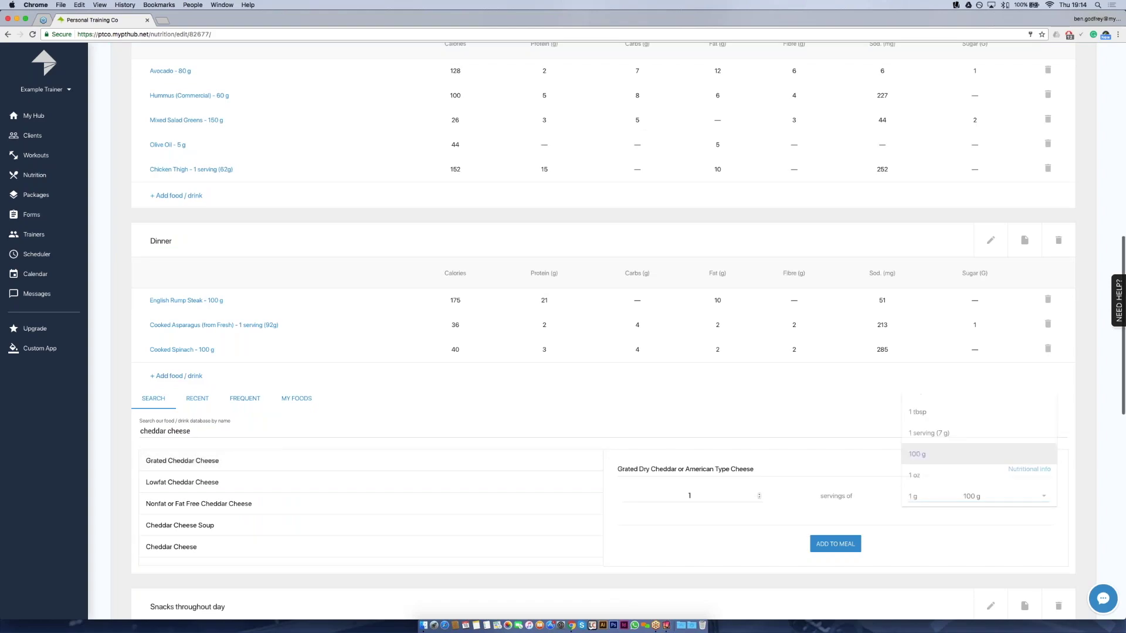
pyautogui.doubleClick(696, 494)
pyautogui.write('0.5')
pyautogui.click(834, 544)
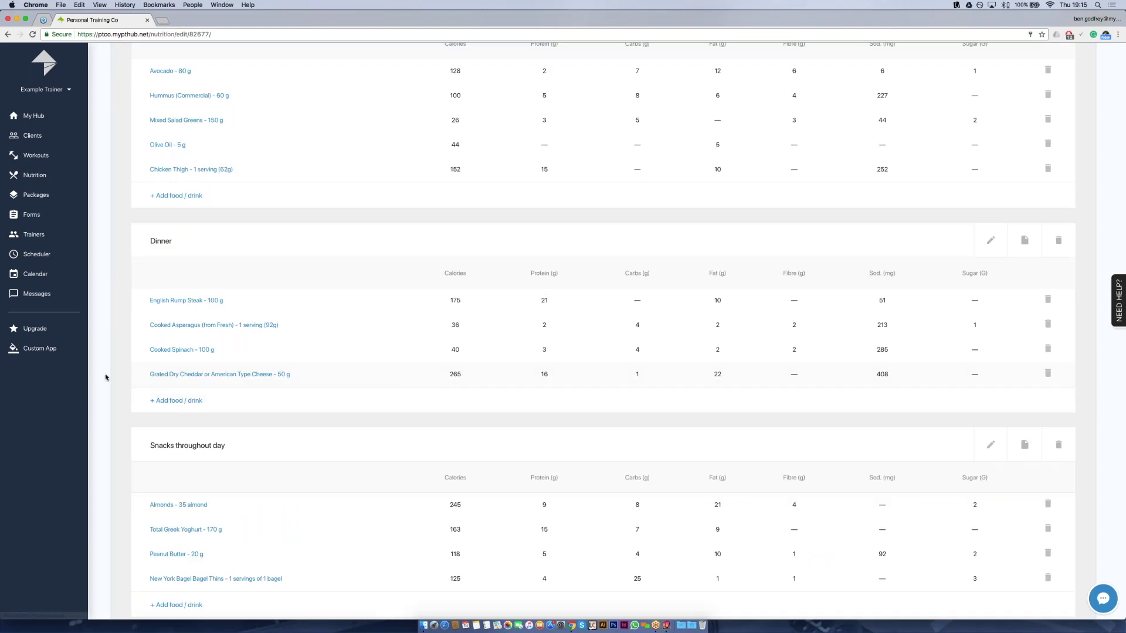
# Save the edited nutrition plan
pyautogui.scroll(-1, 108, 374)
pyautogui.scroll(-10, 110, 370)
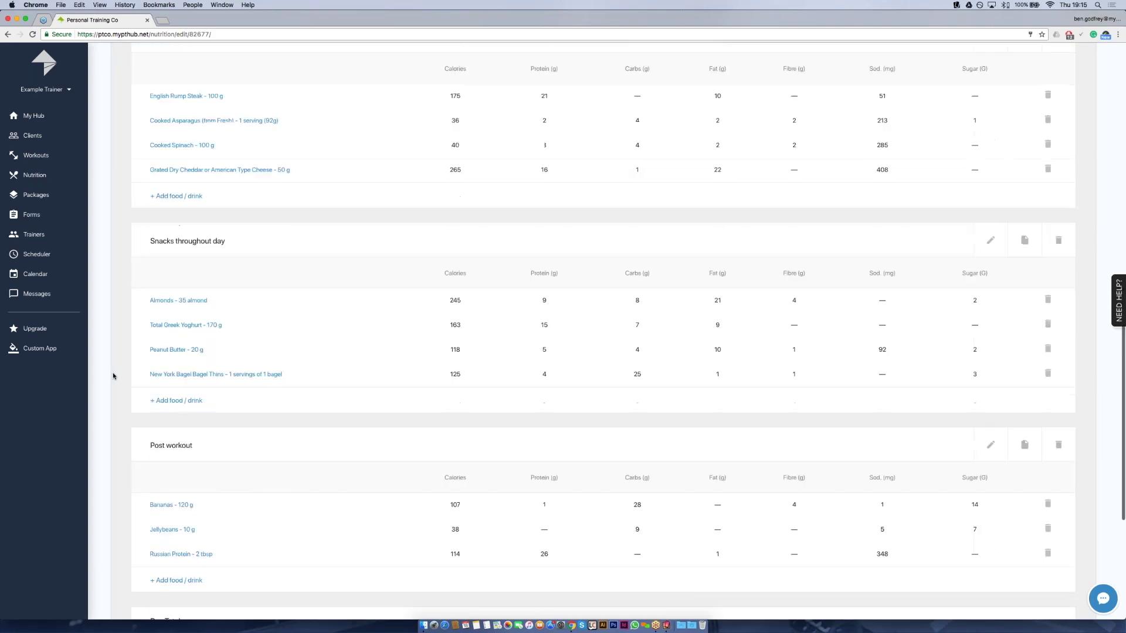
pyautogui.click(606, 532)
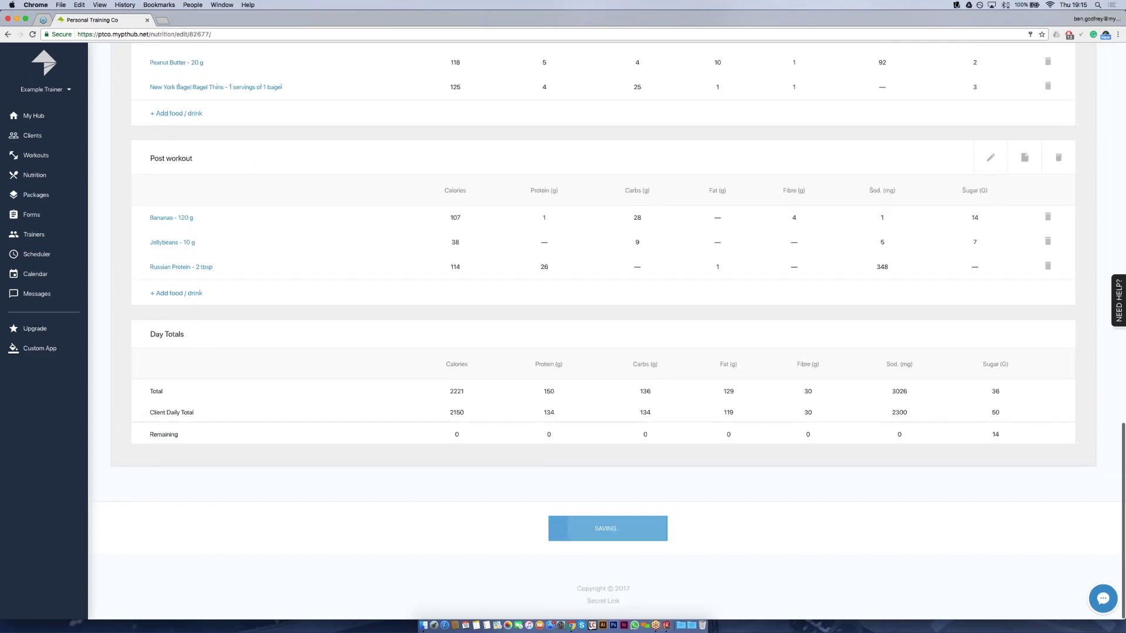